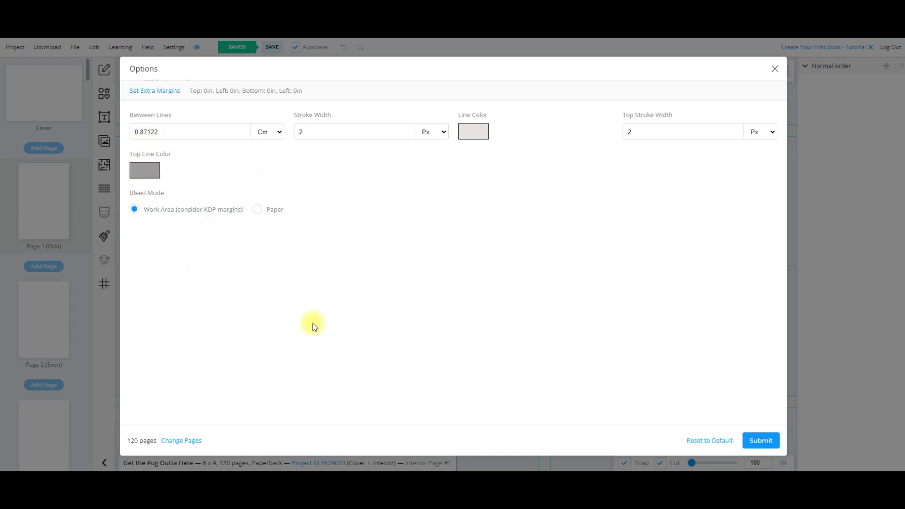
# Step: Apply the Wide Journal template with 0.87122 cm line spacing to the 120 interior pages, and view the cover and page 1
pyautogui.click(759, 441)
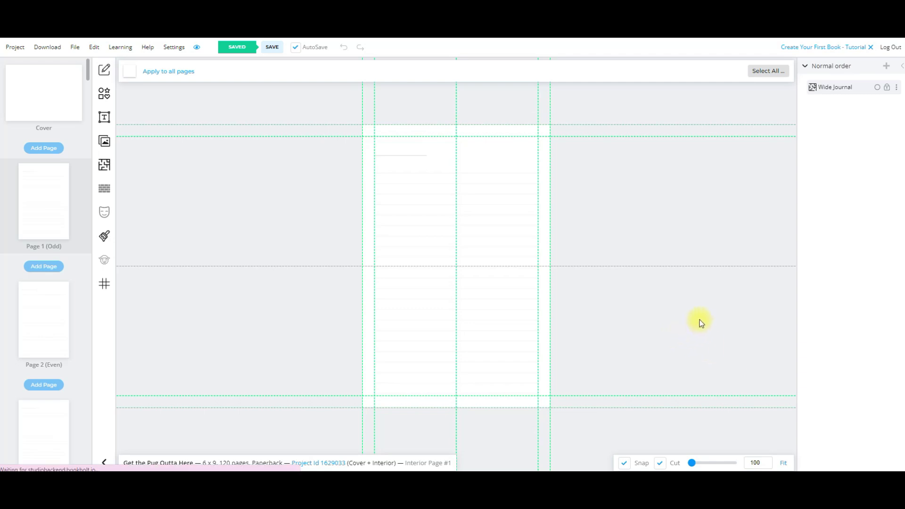
pyautogui.click(38, 86)
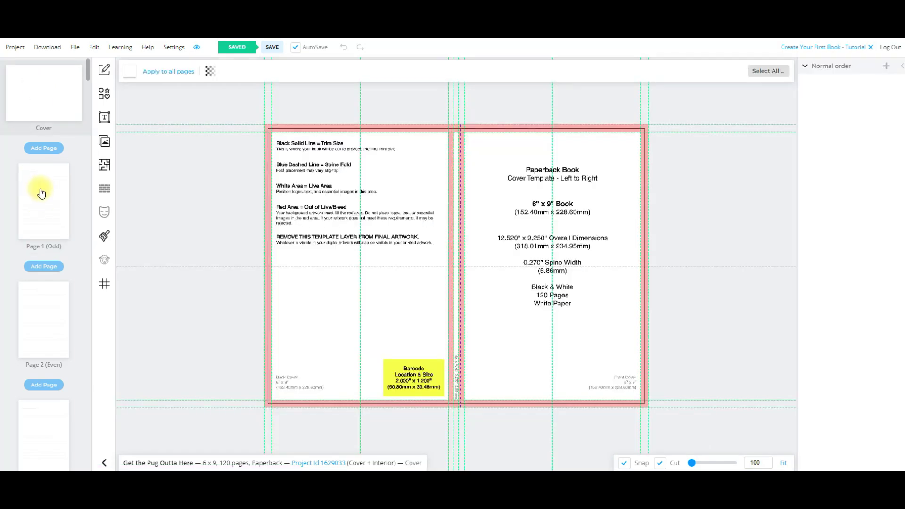
pyautogui.click(41, 190)
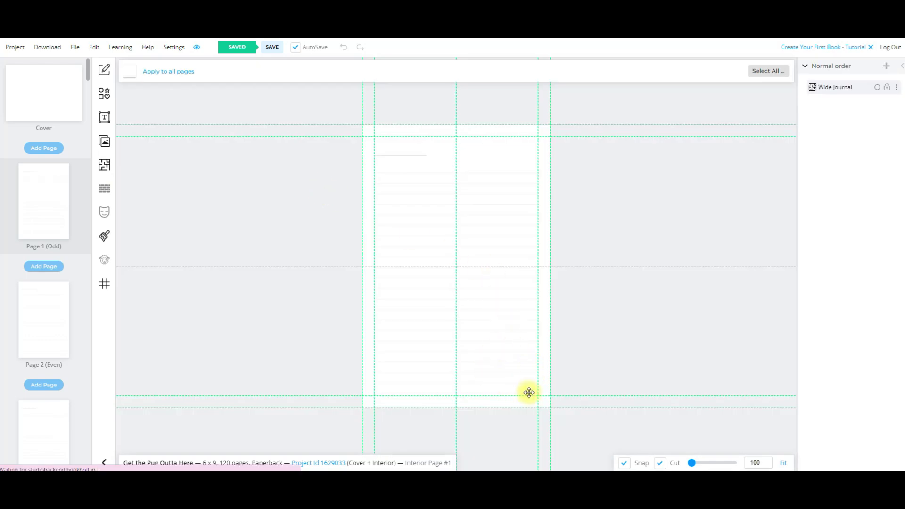
# Step: Browse the uploaded images, and search the Pixabay image library for "dog paw"
pyautogui.click(104, 141)
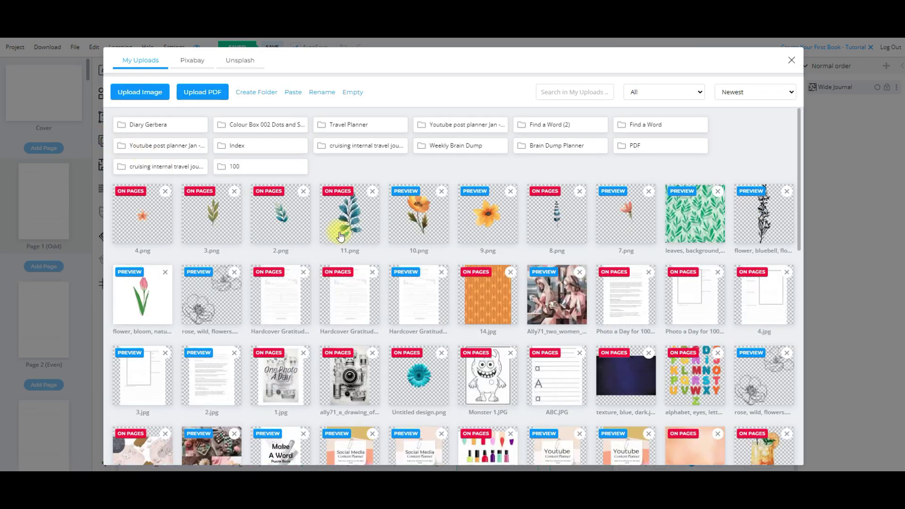
pyautogui.scroll(-2, 367, 297)
pyautogui.scroll(-5, 368, 296)
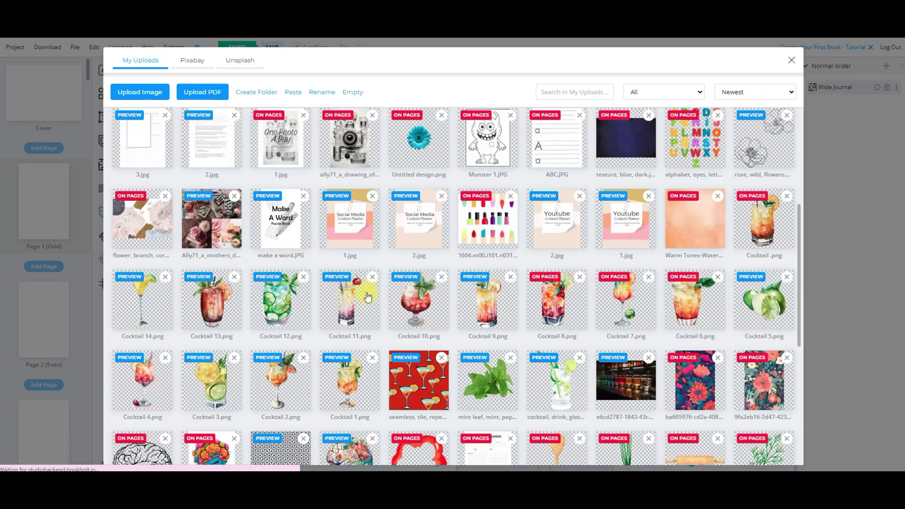
pyautogui.scroll(3, 351, 279)
pyautogui.scroll(3, 352, 279)
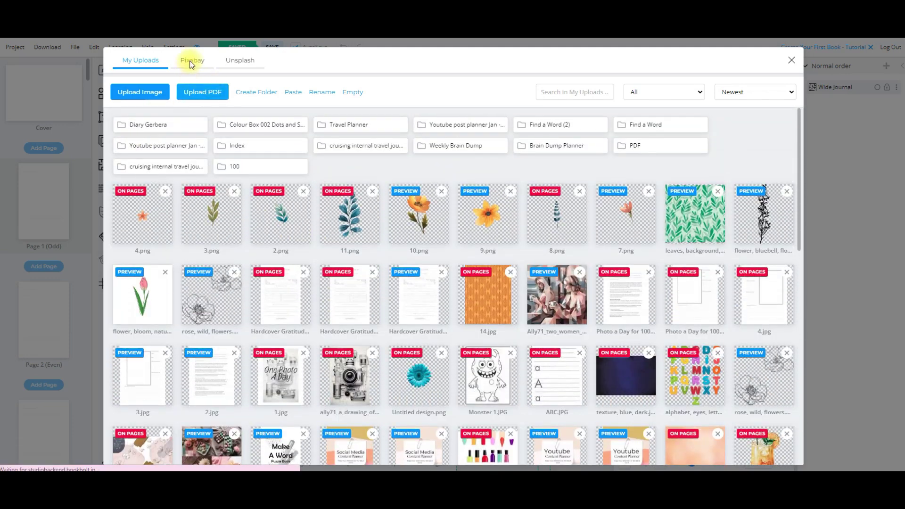
pyautogui.click(189, 61)
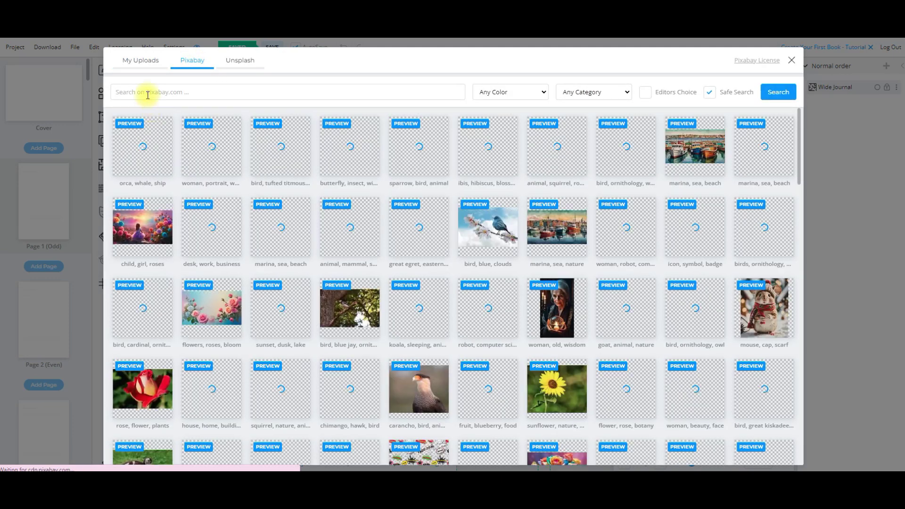
pyautogui.click(146, 92)
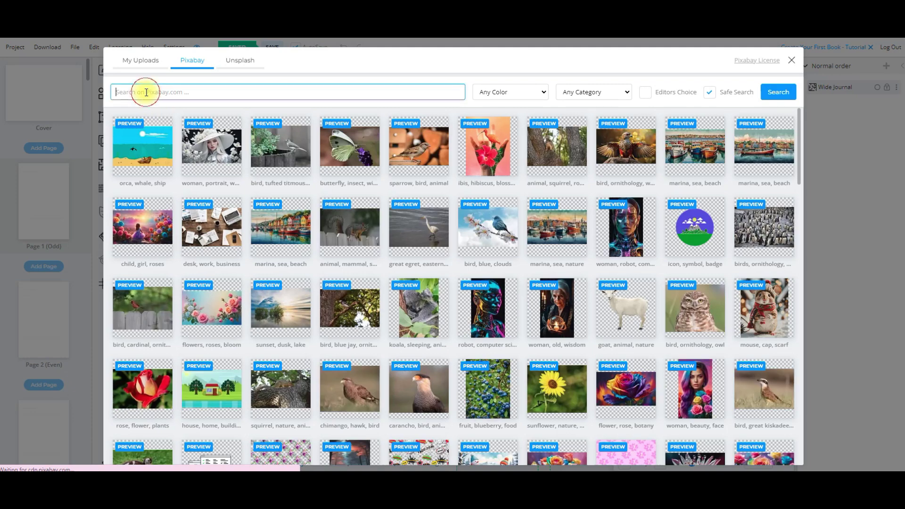
pyautogui.write('dog p[a')
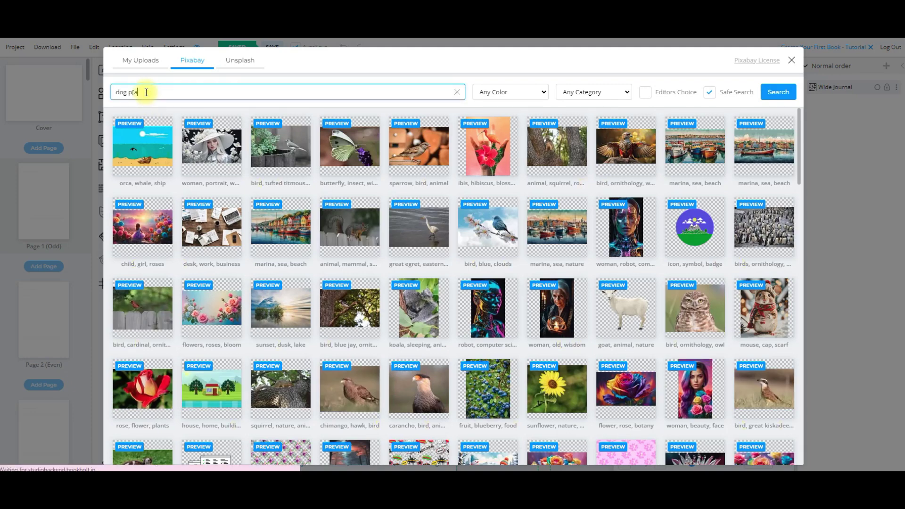
pyautogui.press('BackSpace')
pyautogui.press('BackSpace')
pyautogui.write('aw')
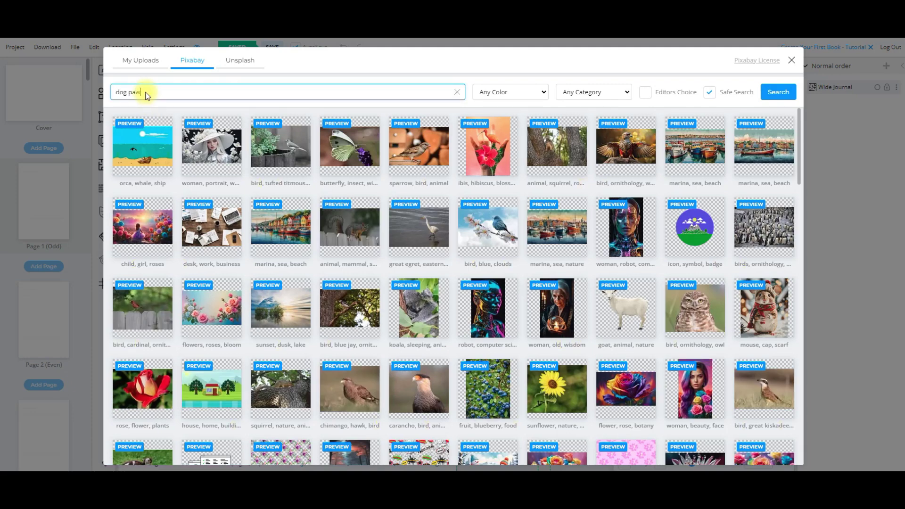
pyautogui.press('Return')
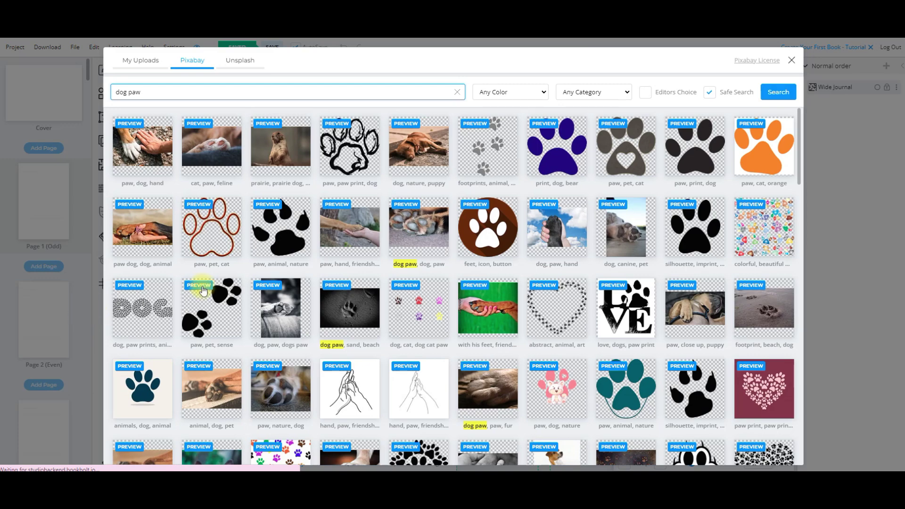
# Step: Add the solid black paw print to page 1, scaled down and tilted in the page's lower-right corner
pyautogui.click(695, 157)
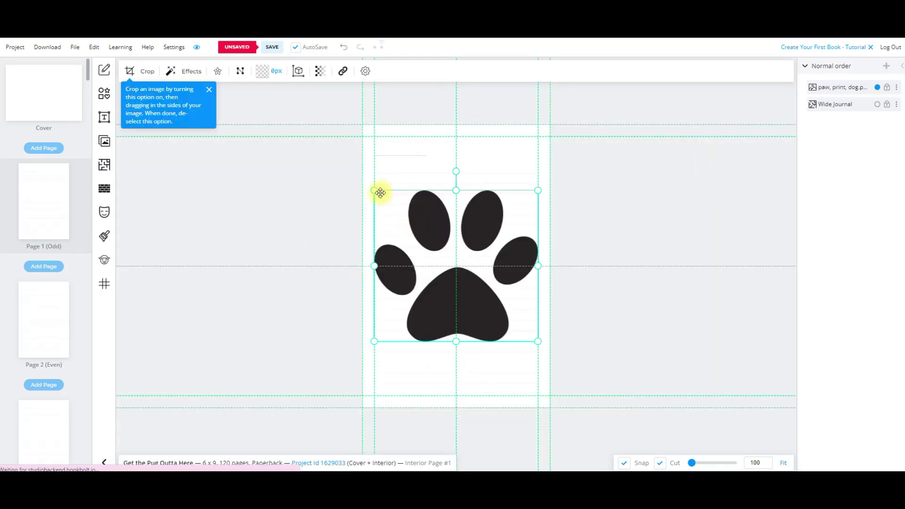
pyautogui.moveTo(374, 191); pyautogui.dragTo(520, 376)
pyautogui.click(572, 320)
pyautogui.moveTo(515, 334); pyautogui.dragTo(502, 336)
pyautogui.moveTo(539, 380); pyautogui.dragTo(529, 380)
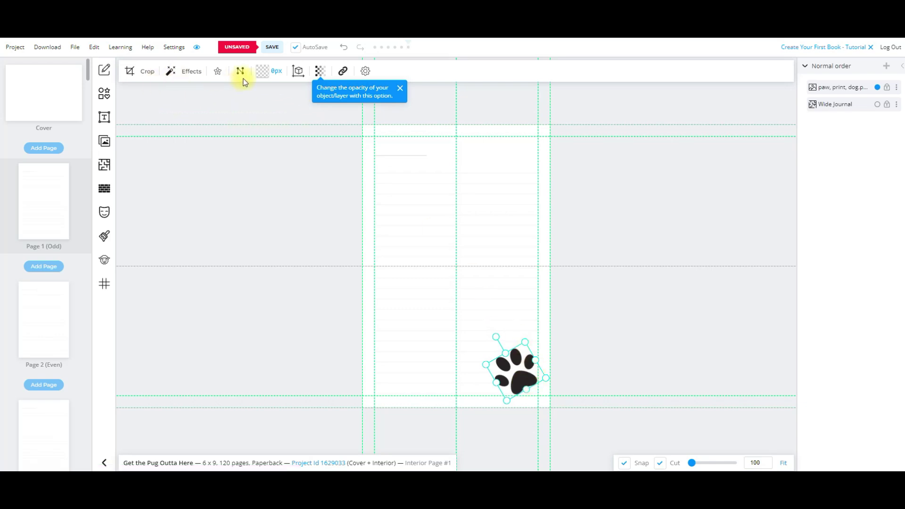
# Step: Set the opacity of the paw print on page 1 to 38
pyautogui.click(322, 72)
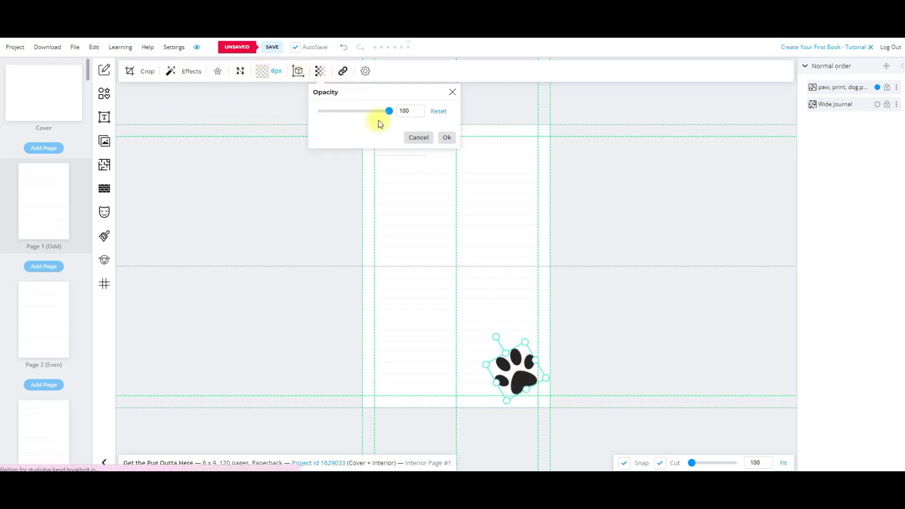
pyautogui.moveTo(390, 111); pyautogui.dragTo(345, 112)
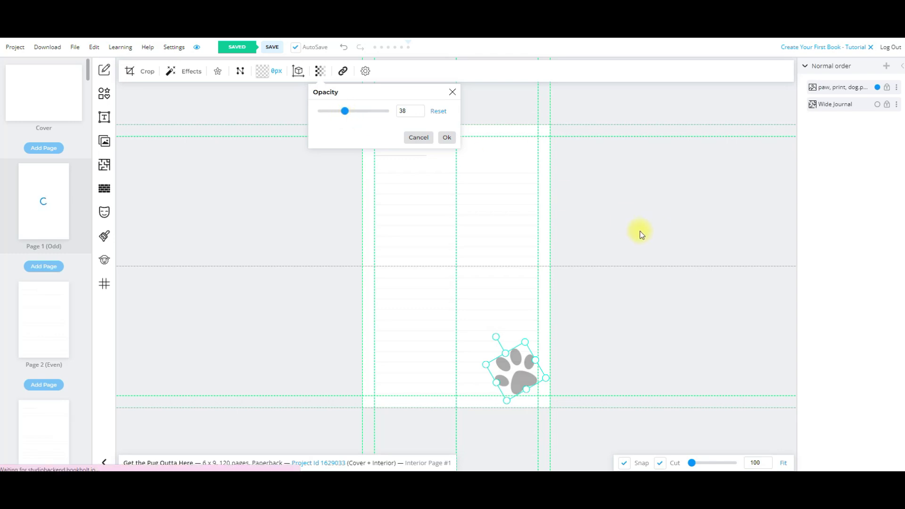
pyautogui.click(641, 234)
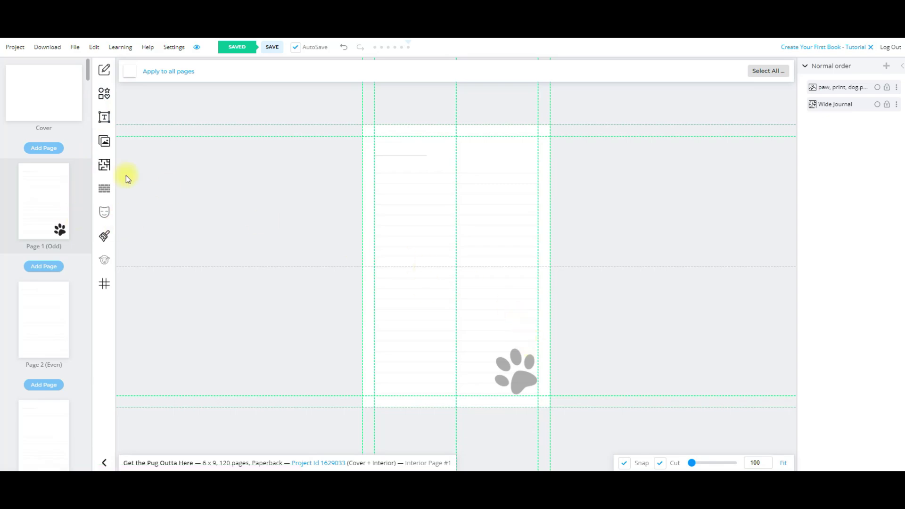
# Step: Clone page 1 onto all other interior pages, excluding the cover, and check the resulting page thumbnails
pyautogui.rightClick(51, 195)
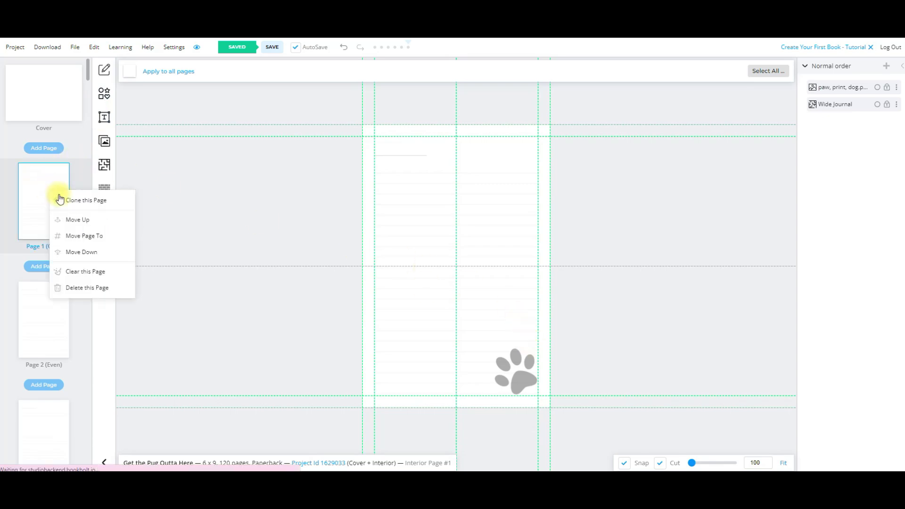
pyautogui.click(74, 199)
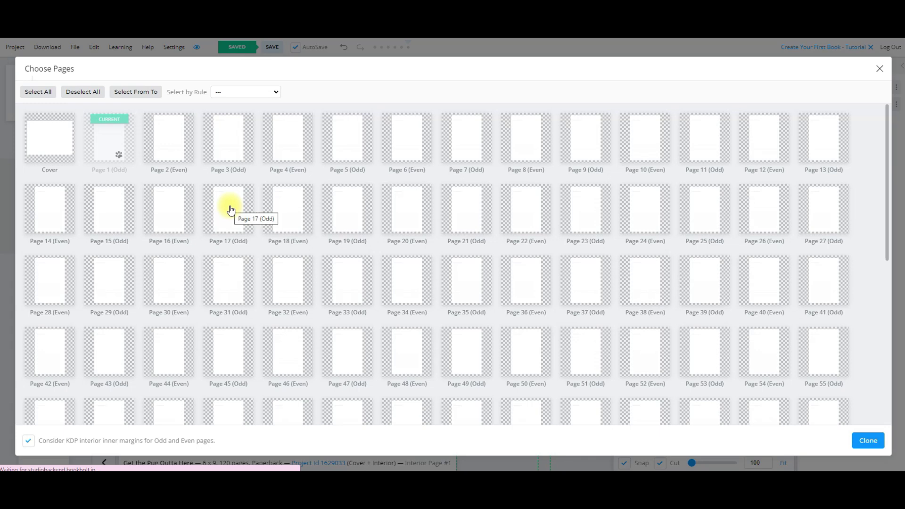
pyautogui.click(43, 92)
pyautogui.click(53, 134)
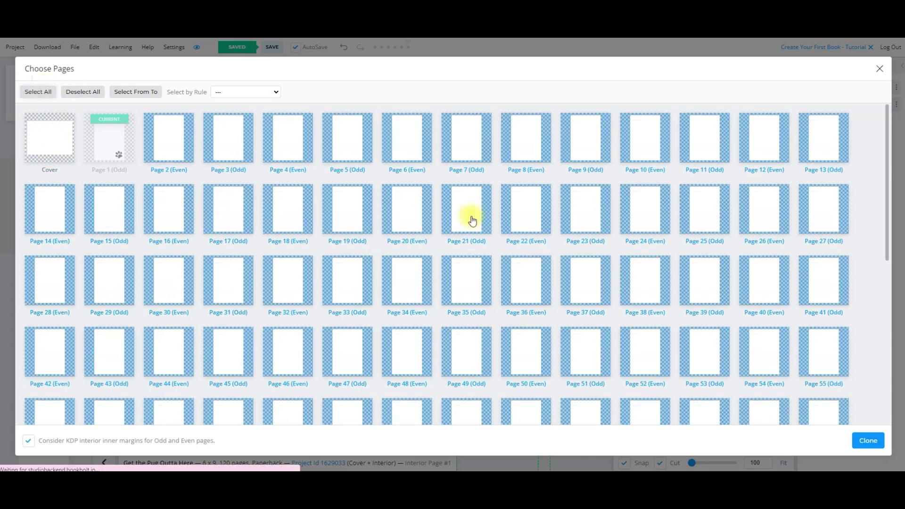
pyautogui.click(868, 440)
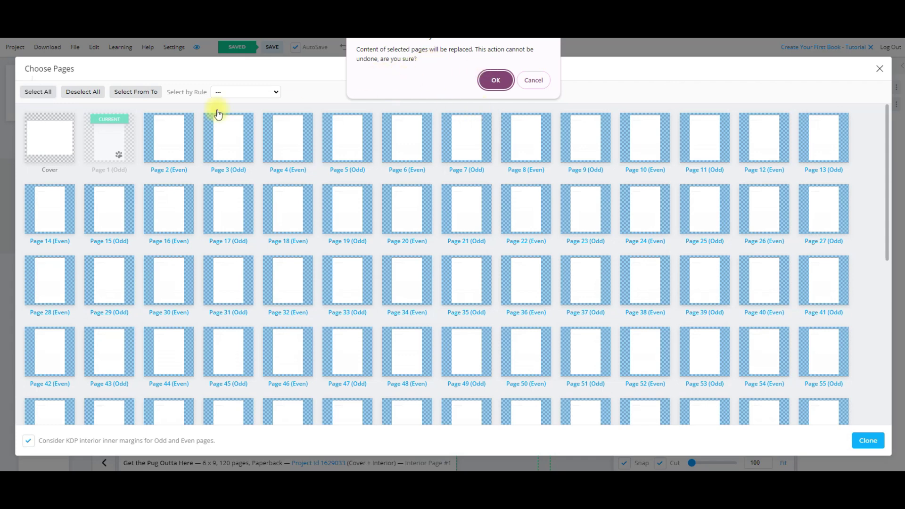
pyautogui.click(493, 81)
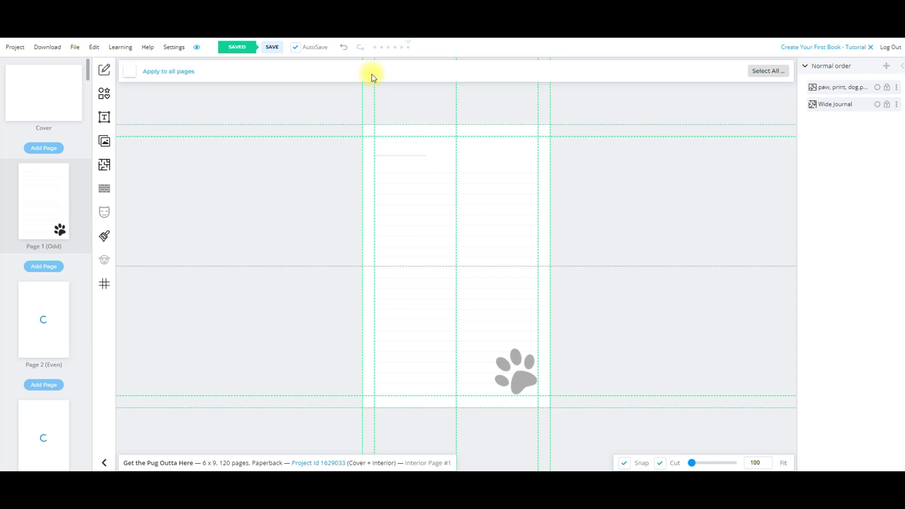
pyautogui.scroll(-8, 89, 212)
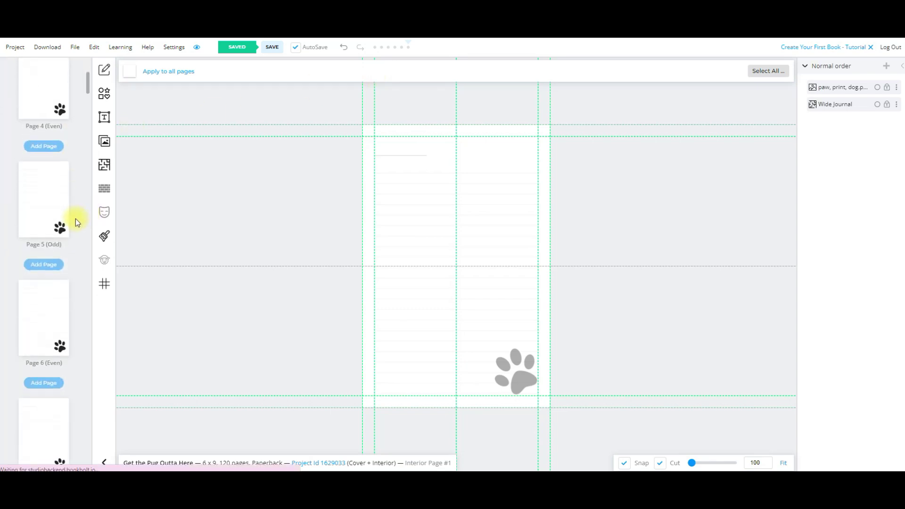
pyautogui.scroll(3, 73, 189)
pyautogui.scroll(6, 75, 141)
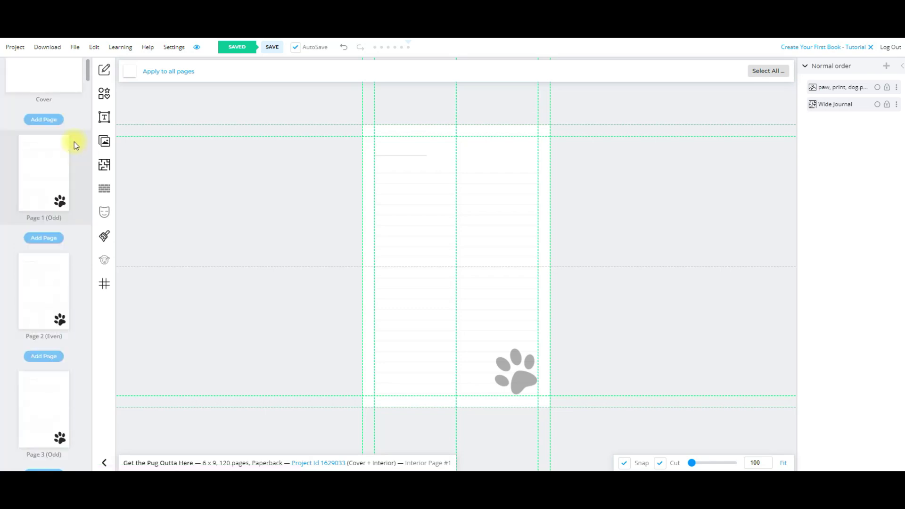
# Step: Open the book cover for editing and preview the pug portrait intended for it
pyautogui.click(39, 92)
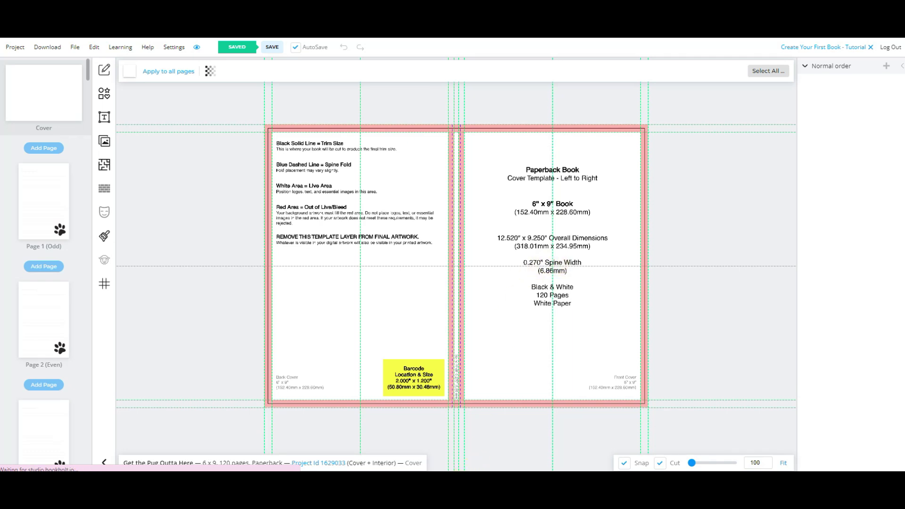
pyautogui.click(446, 425)
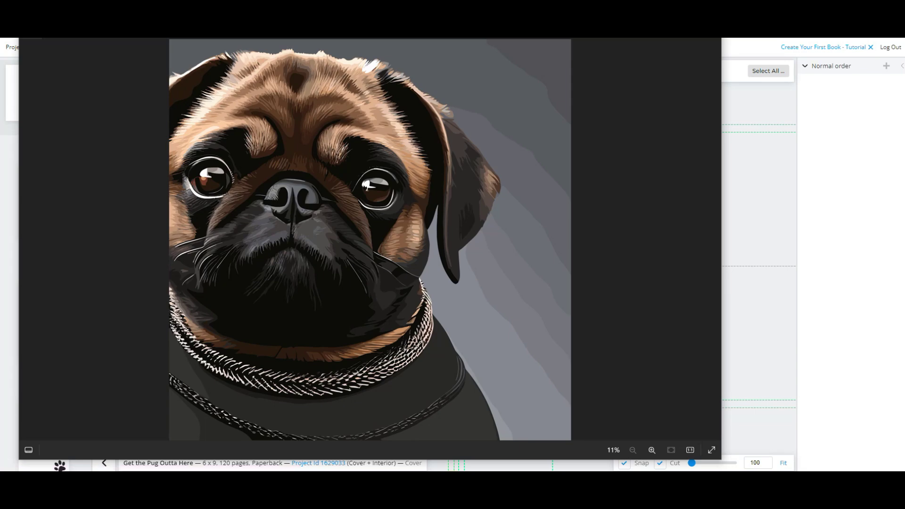
pyautogui.press('Escape')
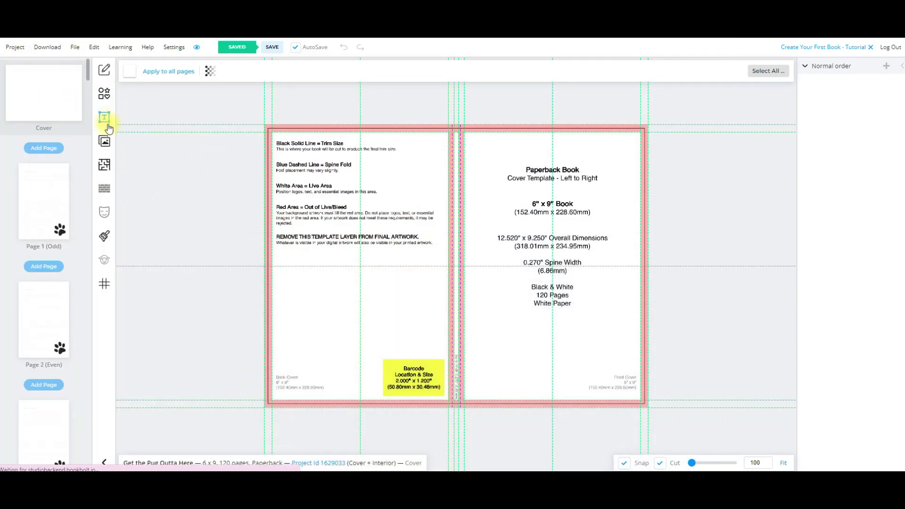
# Step: Upload the pug portrait from the Downloads folder to the project's image library
pyautogui.click(104, 141)
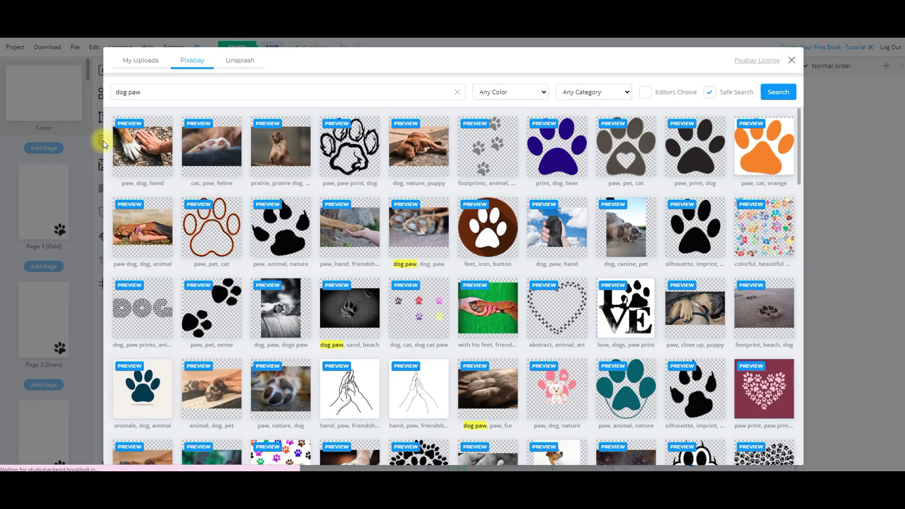
pyautogui.click(136, 62)
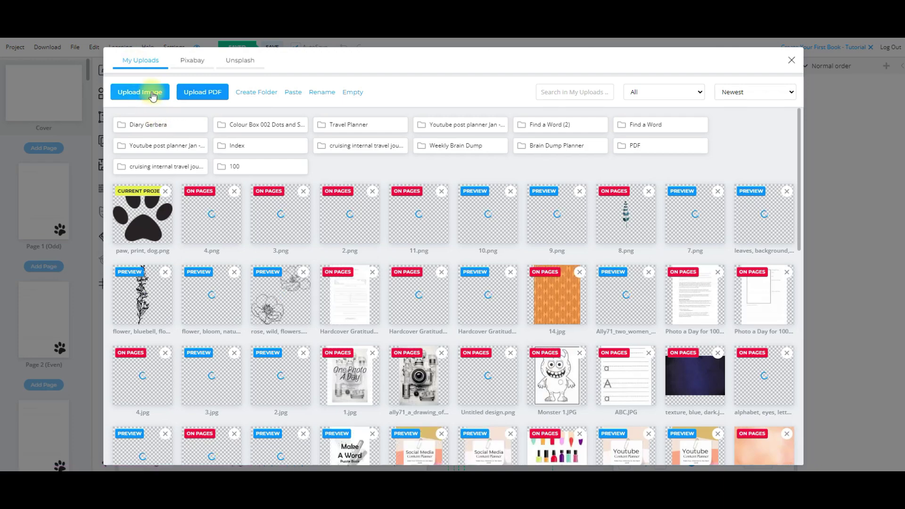
pyautogui.click(149, 93)
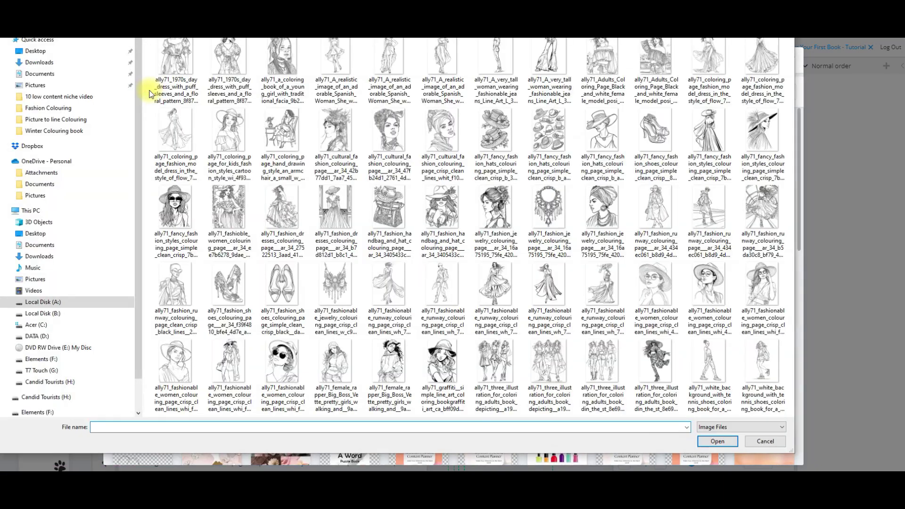
pyautogui.click(60, 62)
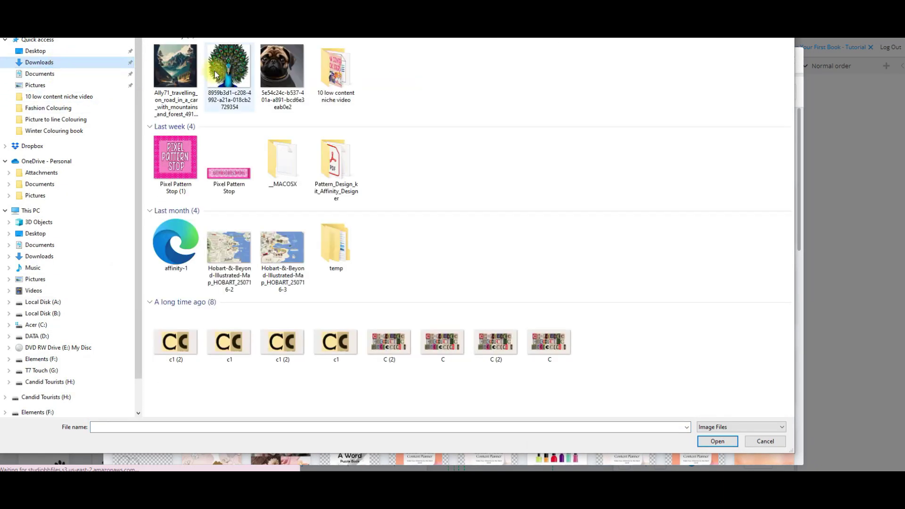
pyautogui.click(269, 69)
pyautogui.click(713, 441)
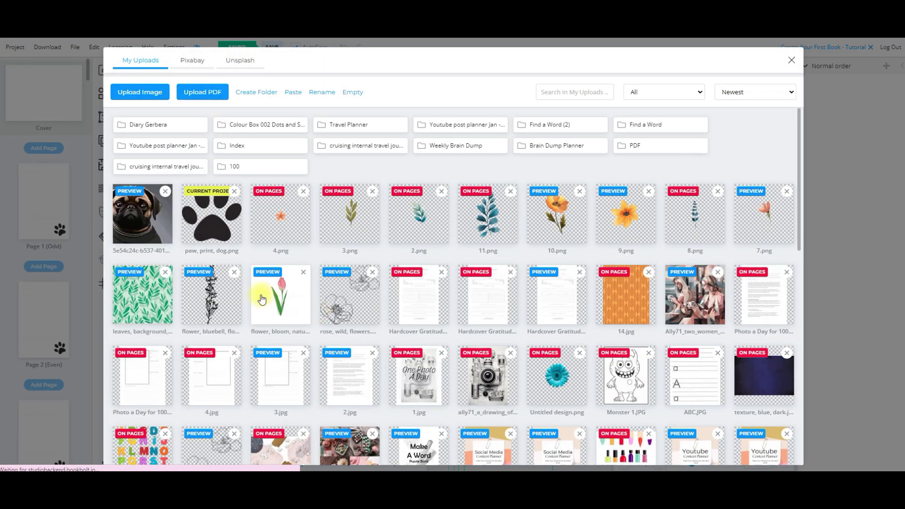
# Step: Place the pug portrait on the front cover, aligned to the top bleed edge and enlarged to the bottom margin guide
pyautogui.click(140, 212)
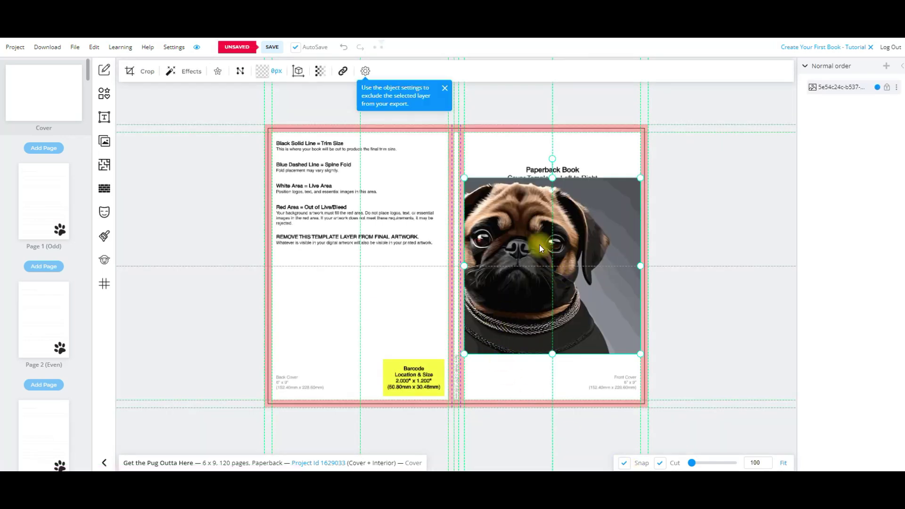
pyautogui.moveTo(538, 221); pyautogui.dragTo(538, 189)
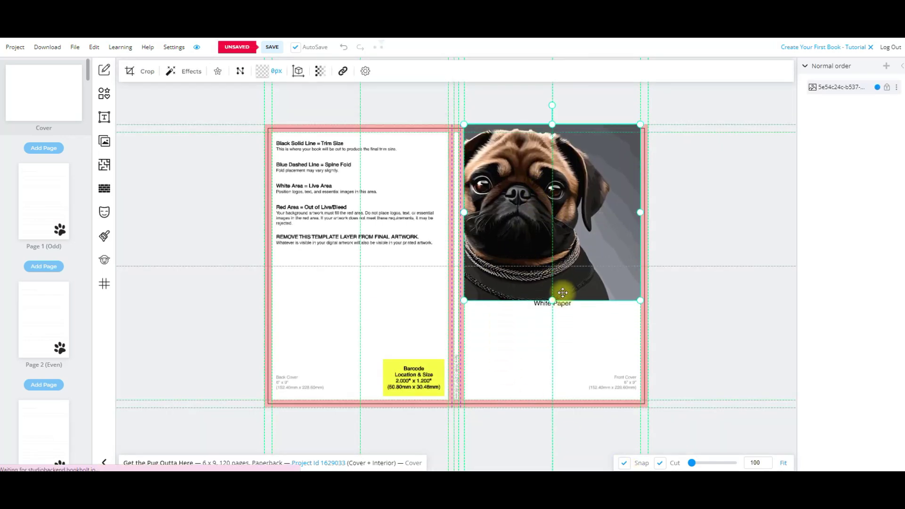
pyautogui.moveTo(552, 301); pyautogui.dragTo(565, 327)
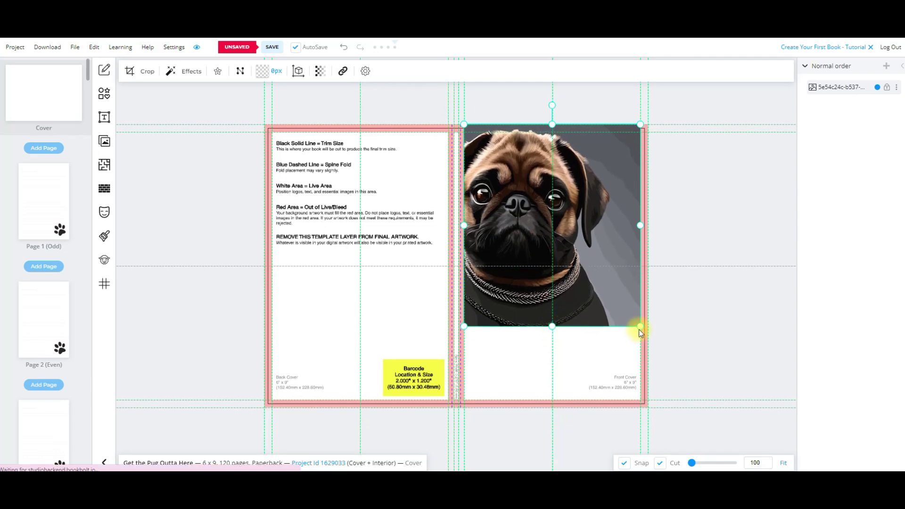
pyautogui.moveTo(640, 326); pyautogui.dragTo(687, 418)
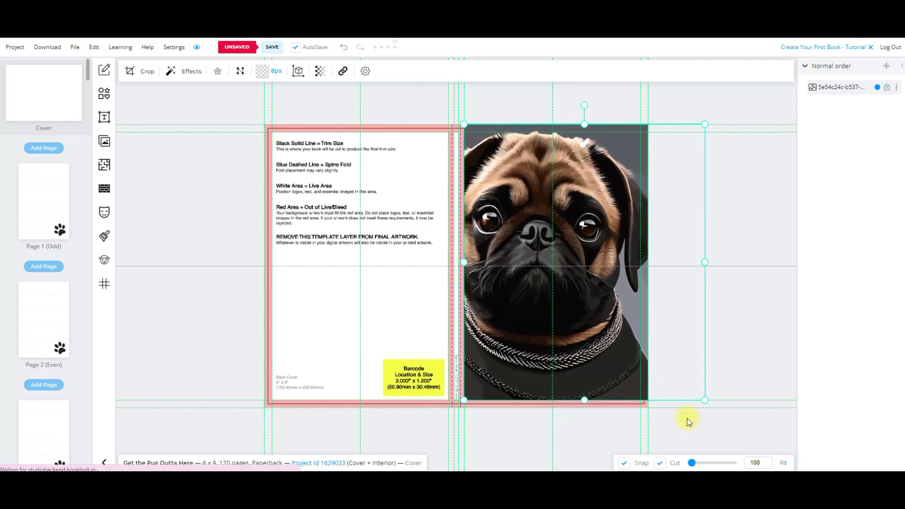
# Step: Shift the pug portrait over to the spine's fold line and enlarge it to the cover's bottom bleed edge
pyautogui.moveTo(620, 317); pyautogui.dragTo(612, 316)
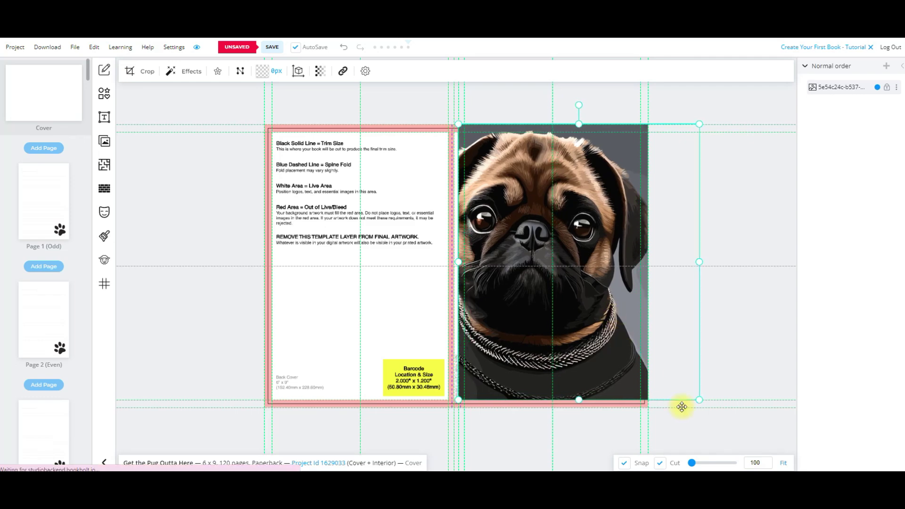
pyautogui.moveTo(576, 400); pyautogui.dragTo(578, 400)
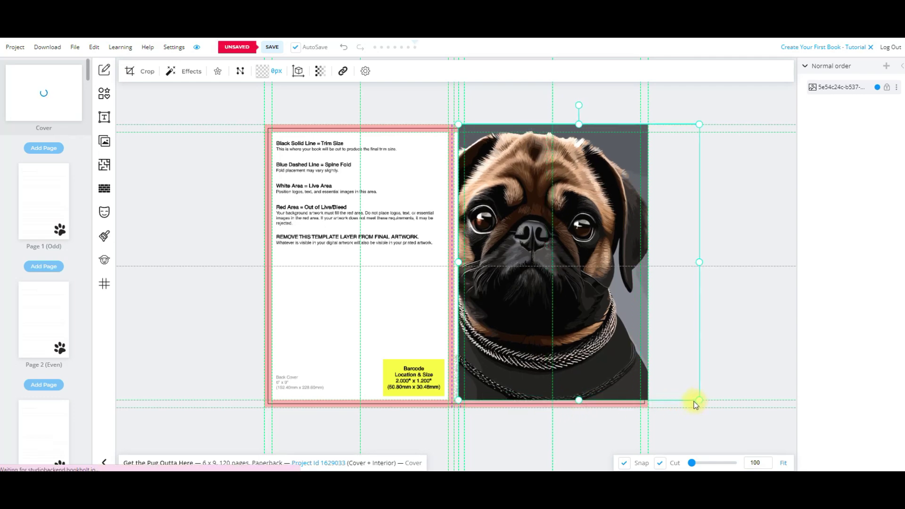
pyautogui.moveTo(693, 404); pyautogui.dragTo(691, 404)
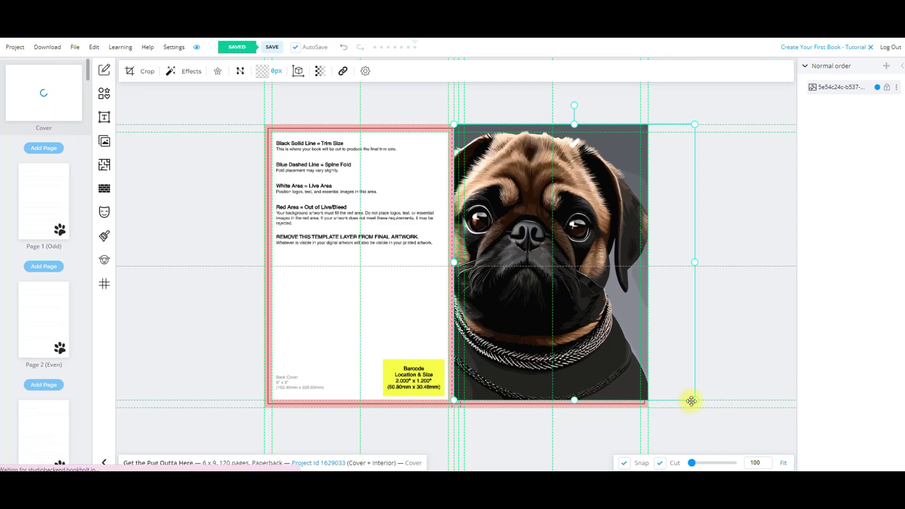
pyautogui.click(694, 405)
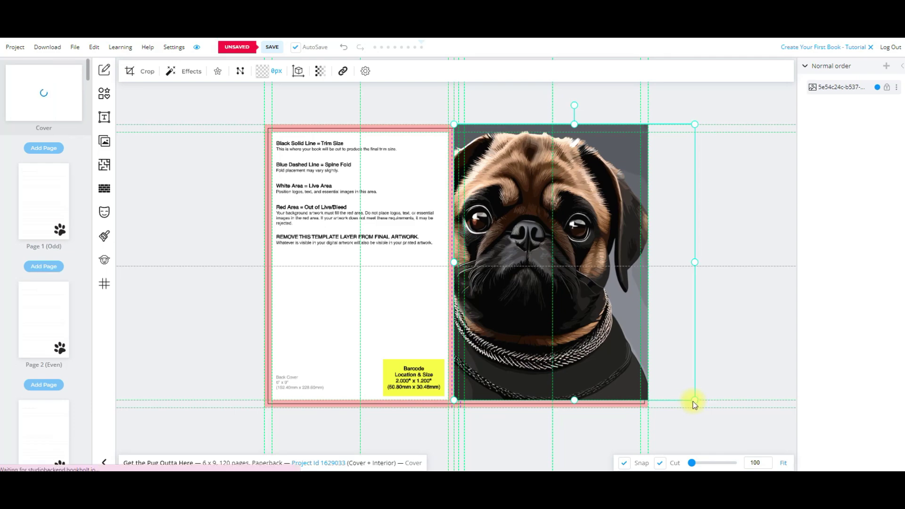
pyautogui.moveTo(694, 401); pyautogui.dragTo(703, 408)
pyautogui.click(738, 383)
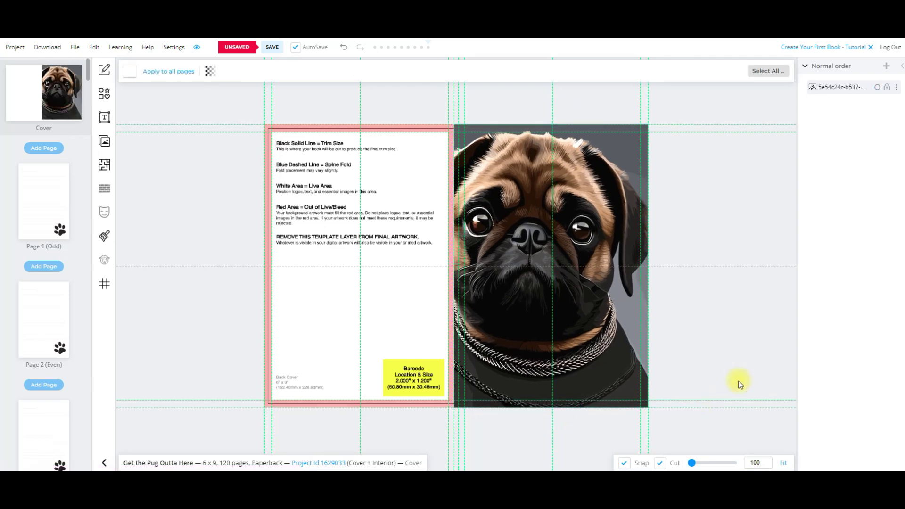
# Step: Add a rectangle shape and stretch it over the entire back cover, from the outer bleed edges to the pug portrait
pyautogui.click(104, 93)
pyautogui.click(132, 96)
pyautogui.moveTo(522, 289); pyautogui.dragTo(384, 186)
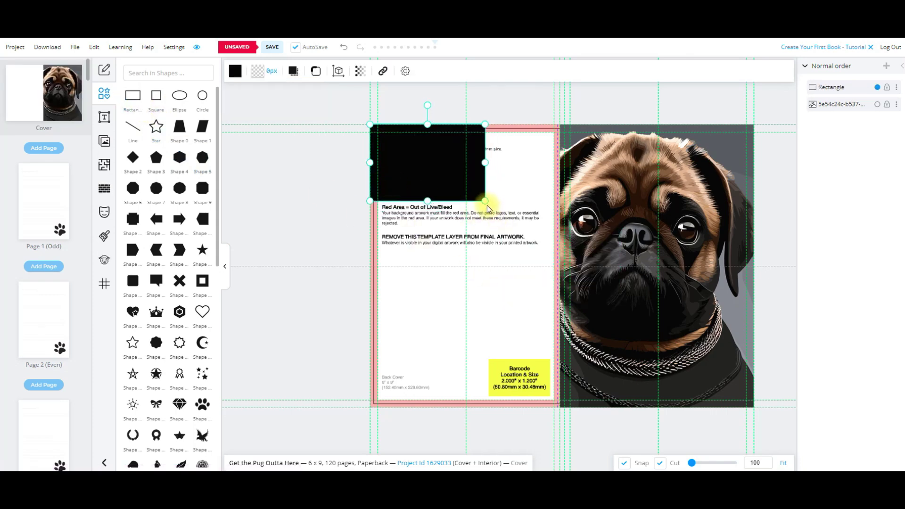
pyautogui.moveTo(486, 201); pyautogui.dragTo(538, 273)
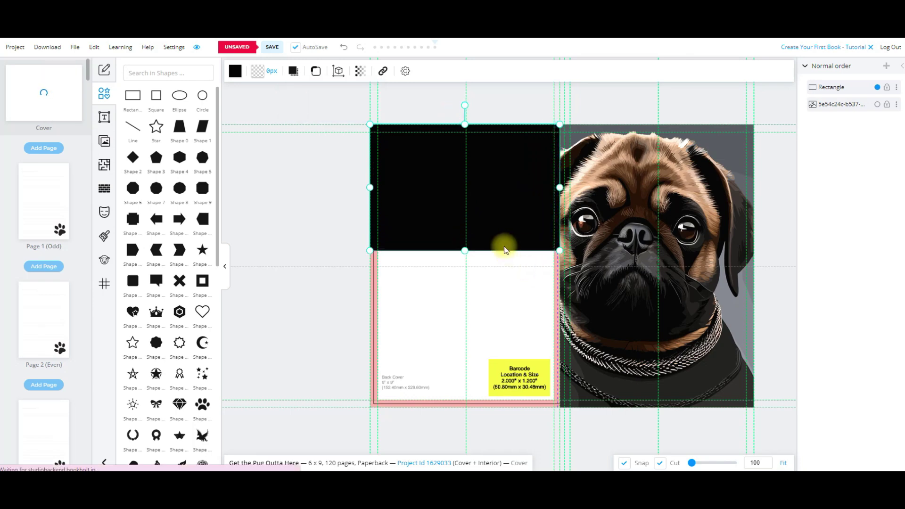
pyautogui.moveTo(452, 387); pyautogui.dragTo(452, 417)
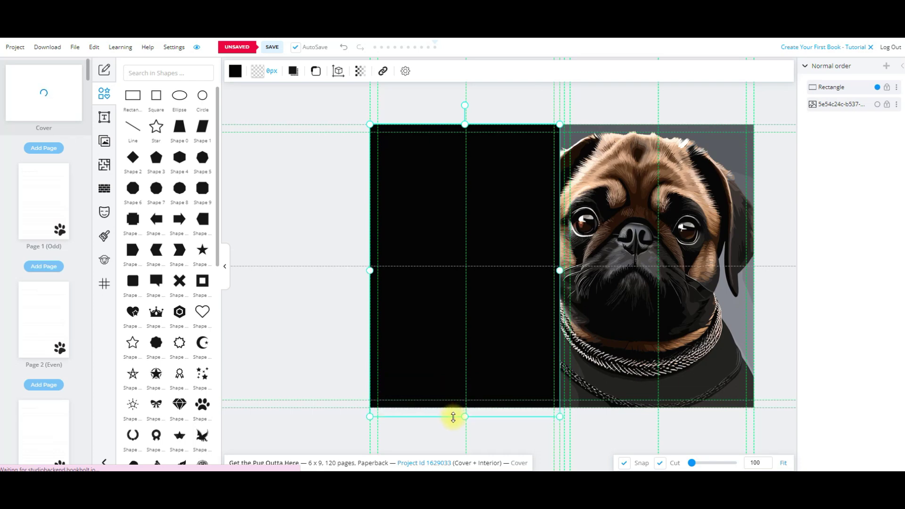
# Step: Fill the back cover rectangle with the grey #85898F sampled from the portrait's background
pyautogui.click(235, 71)
pyautogui.click(234, 297)
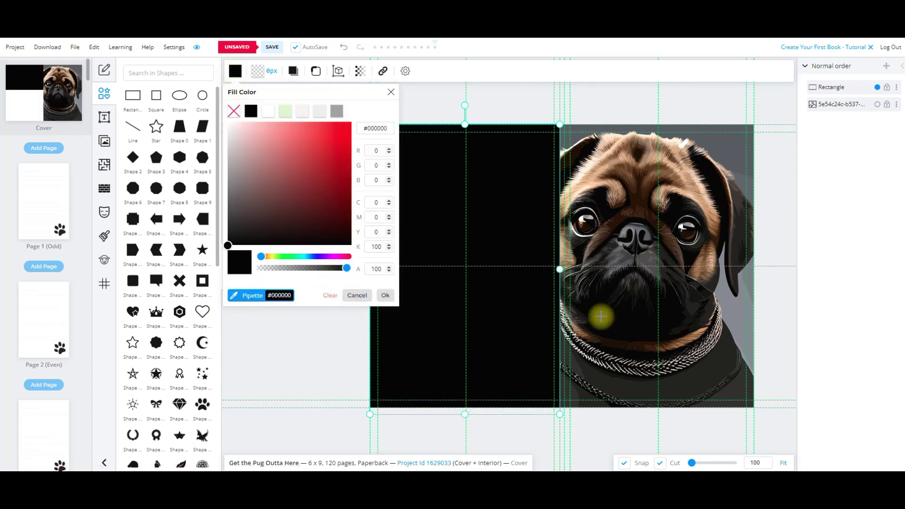
pyautogui.click(731, 321)
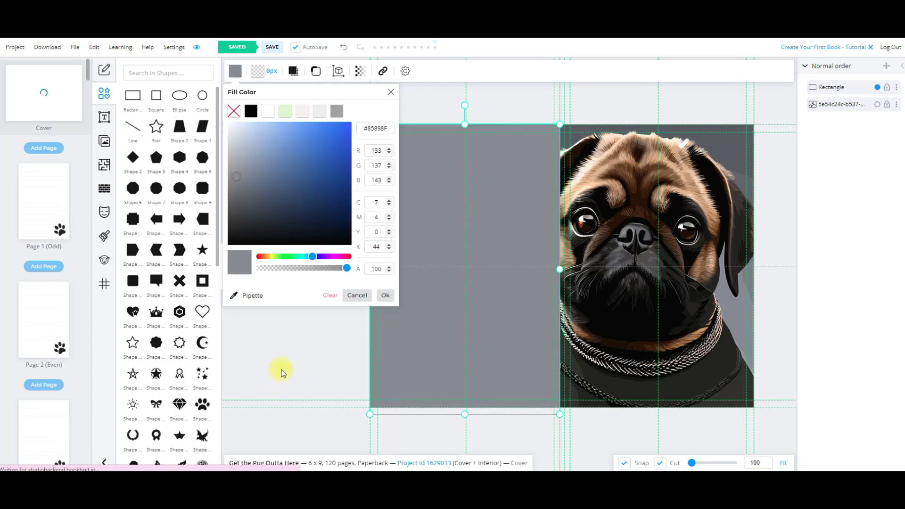
pyautogui.click(281, 370)
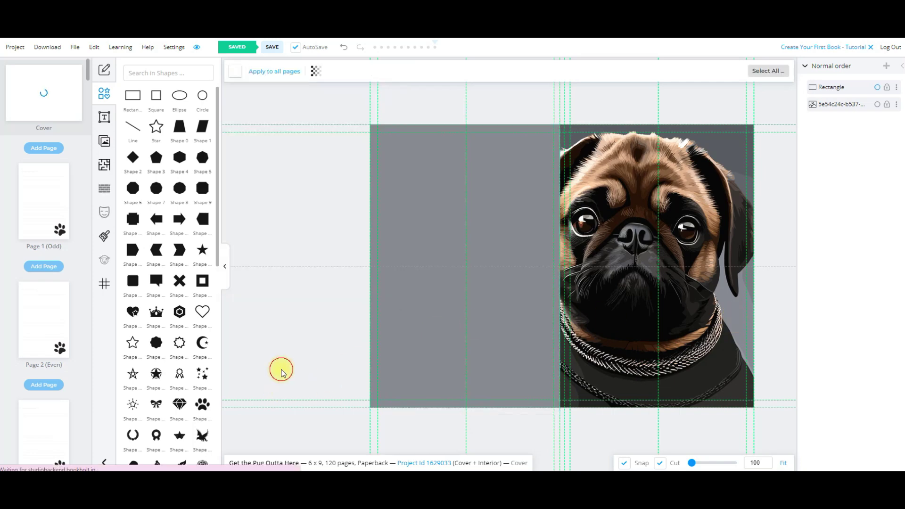
pyautogui.click(380, 214)
pyautogui.click(348, 225)
pyautogui.click(776, 255)
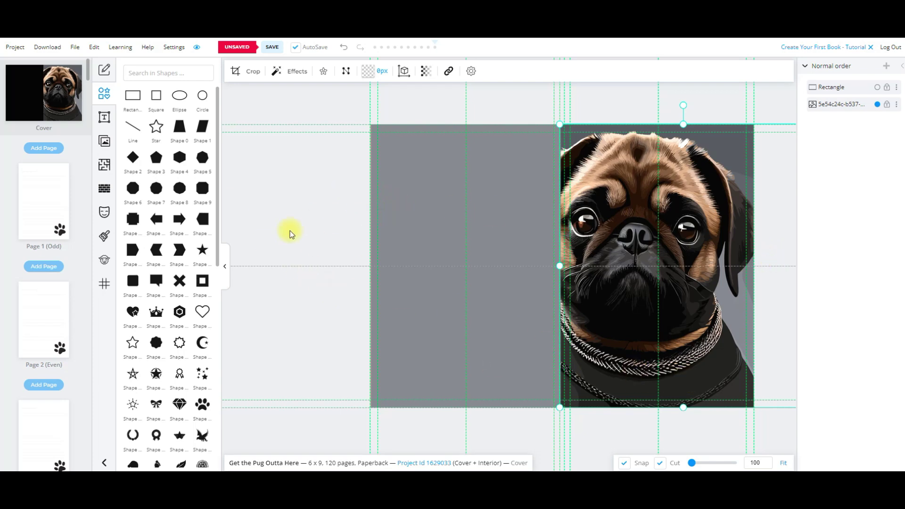
# Step: Add a heading to the cover reading "Get the Pug Outta Here" over three lines
pyautogui.click(104, 119)
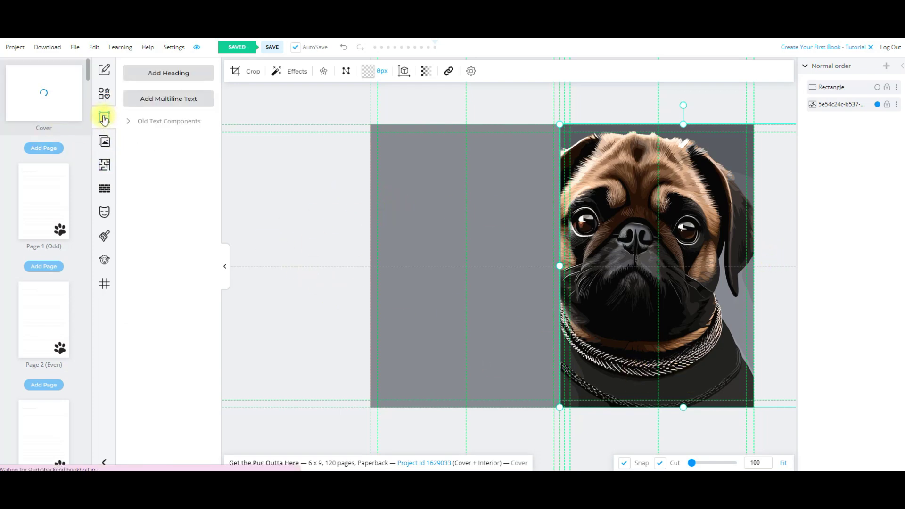
pyautogui.click(166, 72)
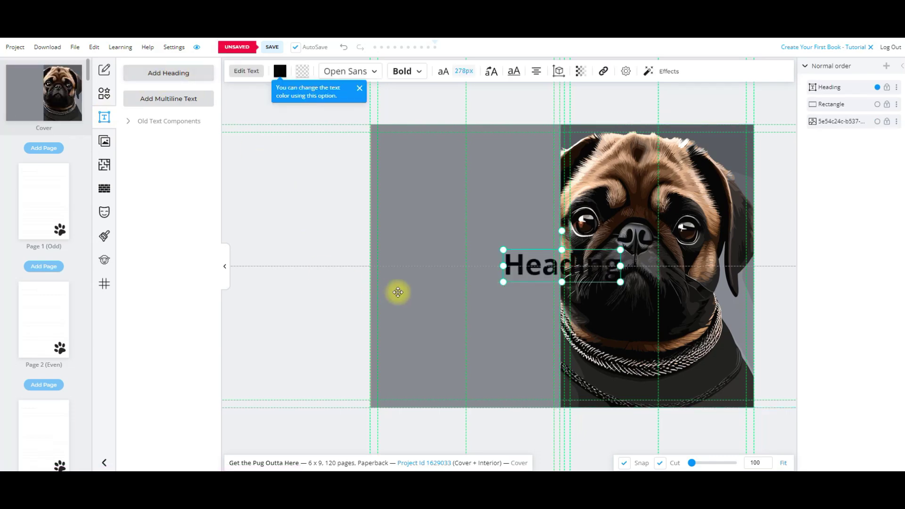
pyautogui.click(545, 271)
pyautogui.write('Get the')
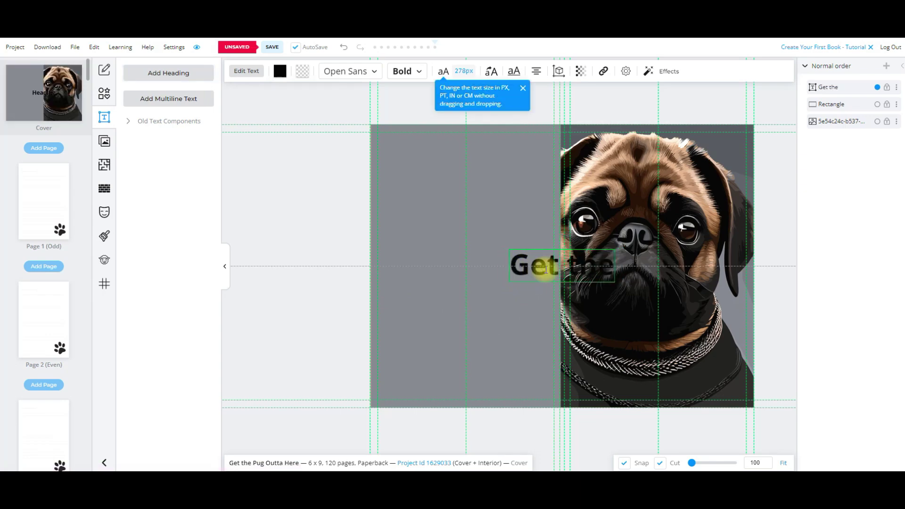
pyautogui.write(' Pug O')
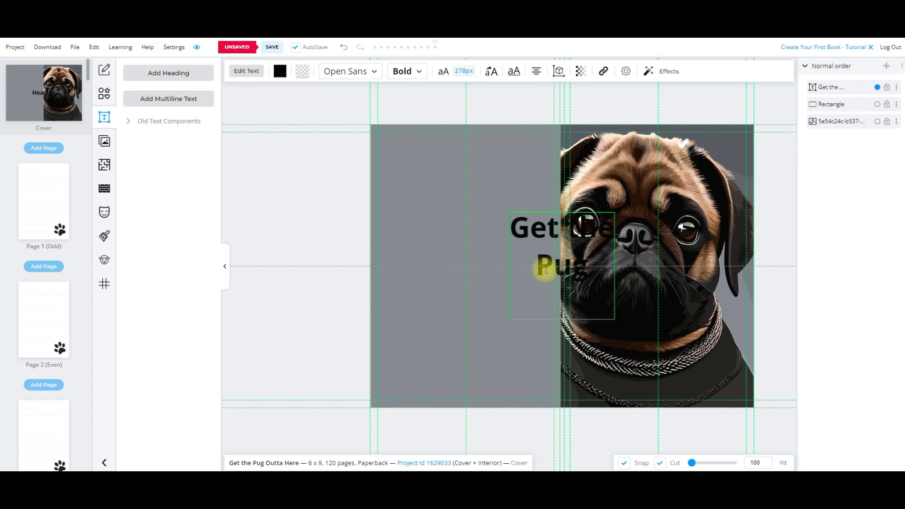
pyautogui.write('utta Here')
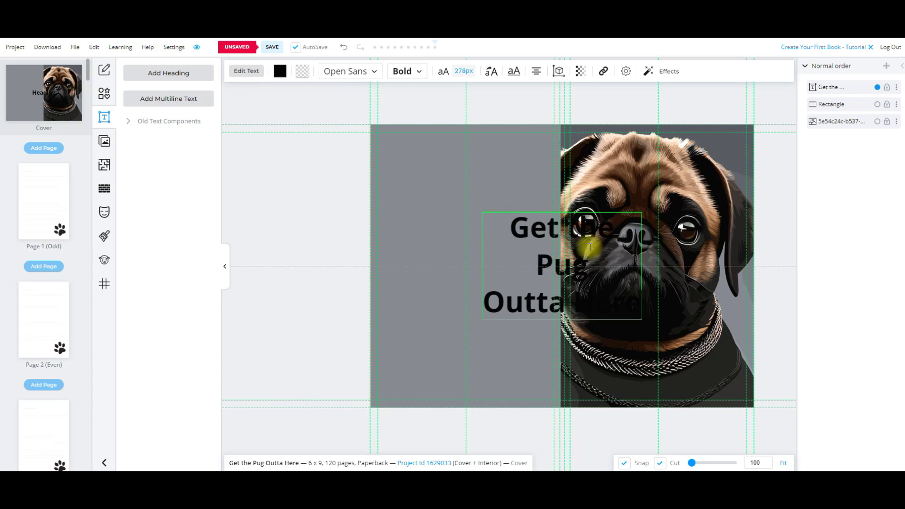
# Step: Set the cover title's font to Atomic Age, in white on two lines over the lower part of the portrait
pyautogui.moveTo(634, 299); pyautogui.dragTo(488, 211)
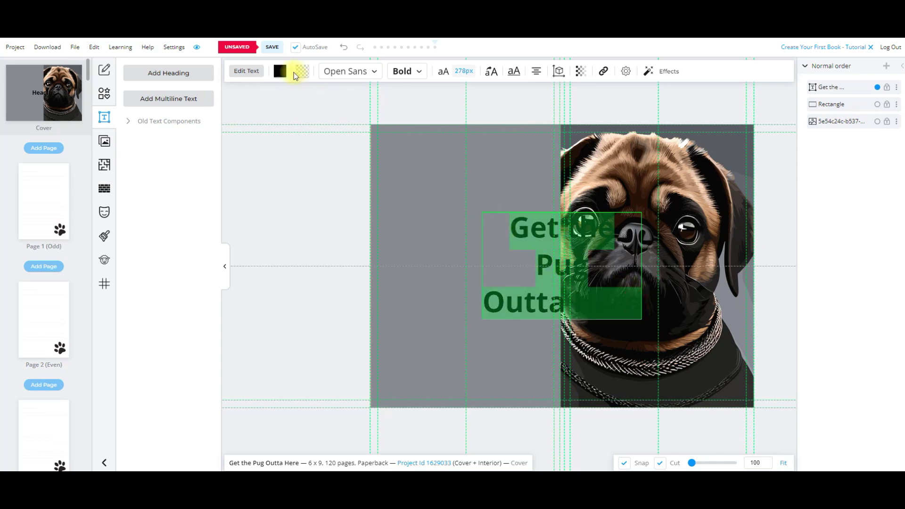
pyautogui.click(375, 71)
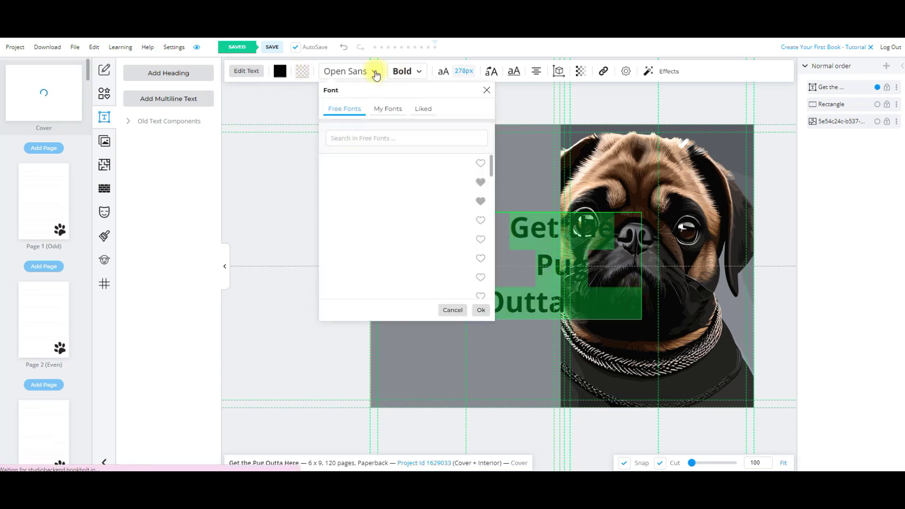
pyautogui.click(355, 197)
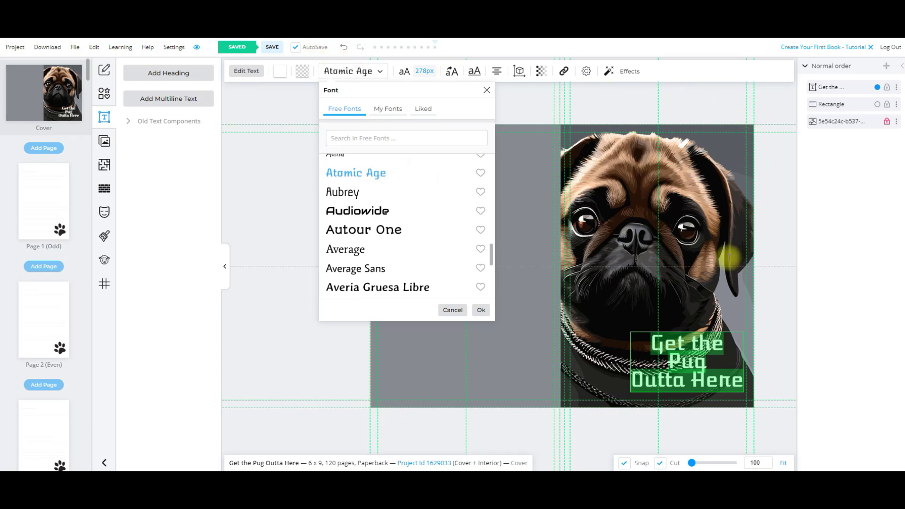
pyautogui.click(485, 89)
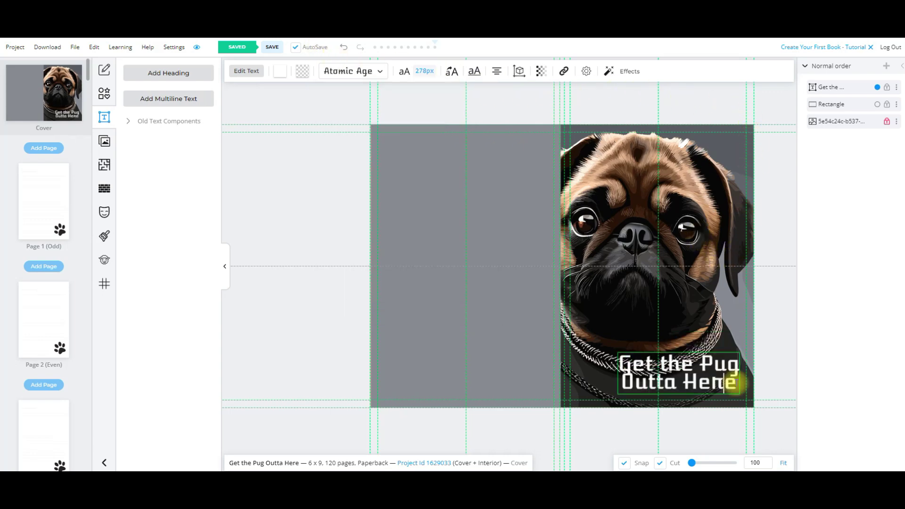
# Step: Recolour the cover title with the tan #BD9573 sampled from the pug's fur above its eye
pyautogui.click(279, 71)
pyautogui.click(278, 295)
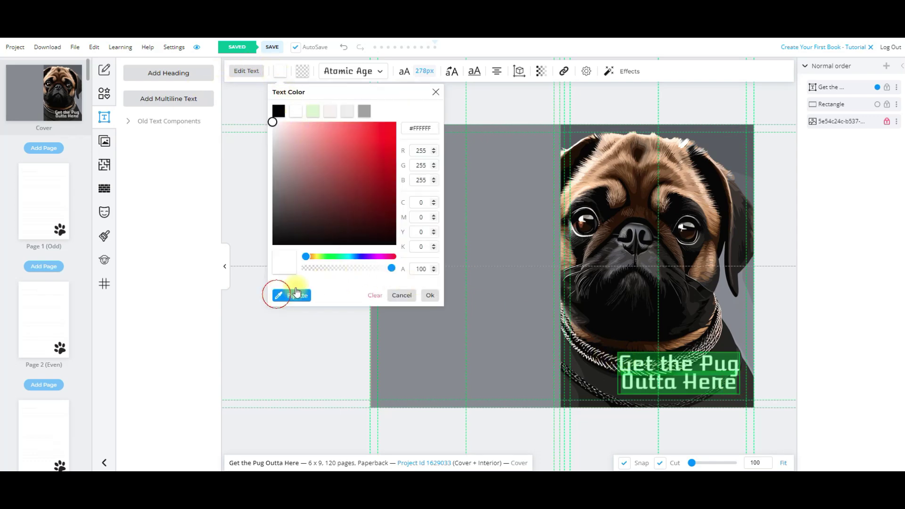
pyautogui.click(688, 190)
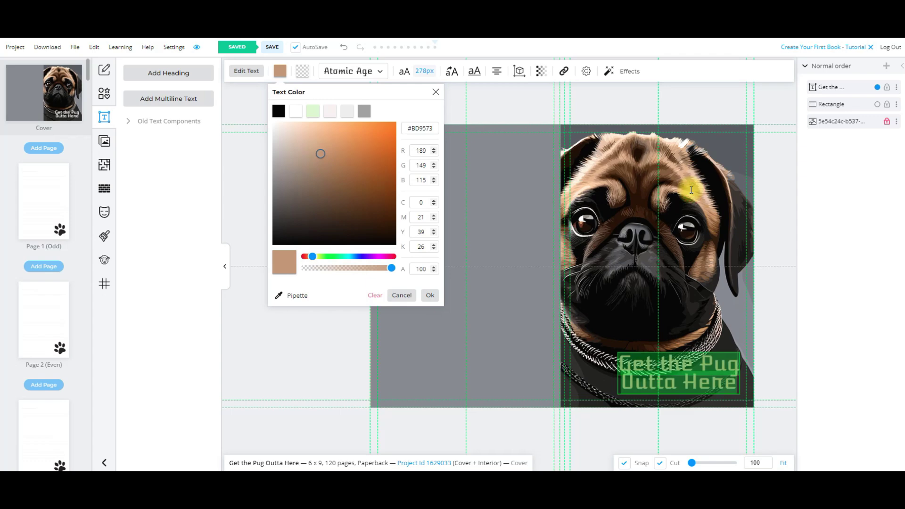
pyautogui.click(777, 256)
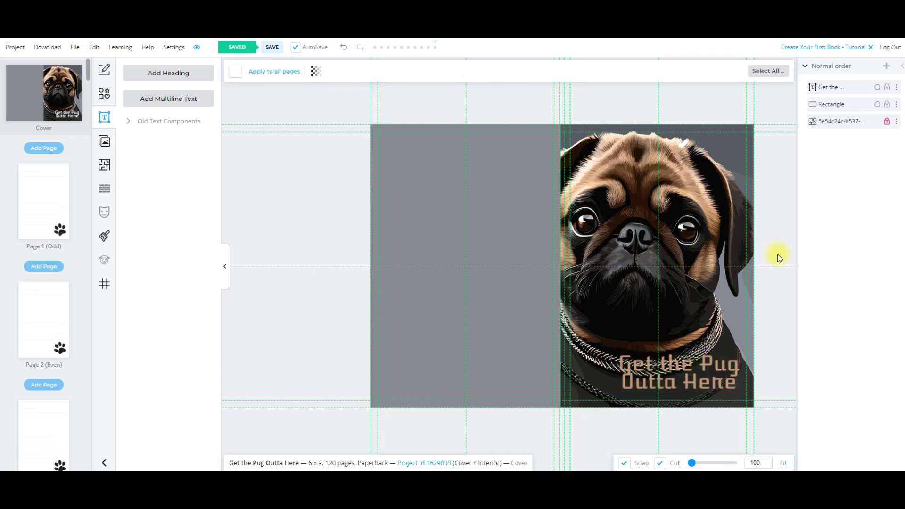
# Step: Recolour the cover title with a pale cream sampled from a light highlight on the pug's face
pyautogui.click(731, 377)
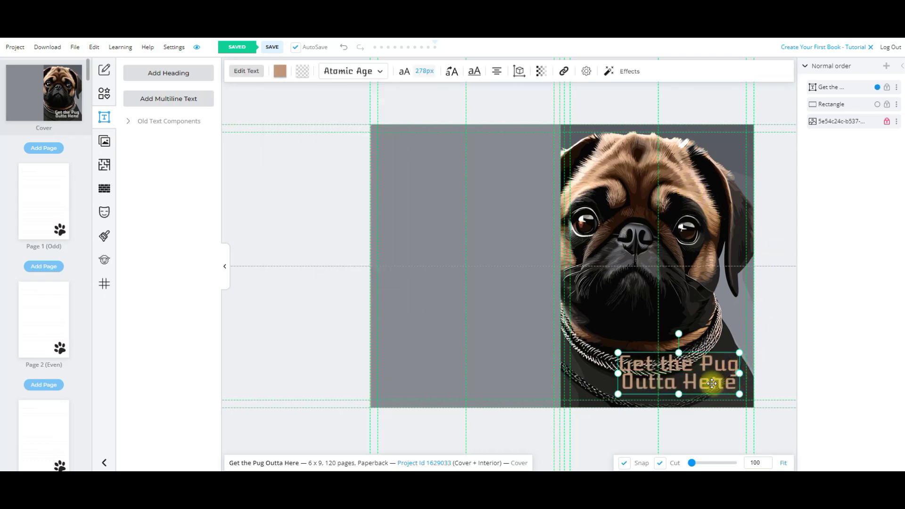
pyautogui.click(723, 383)
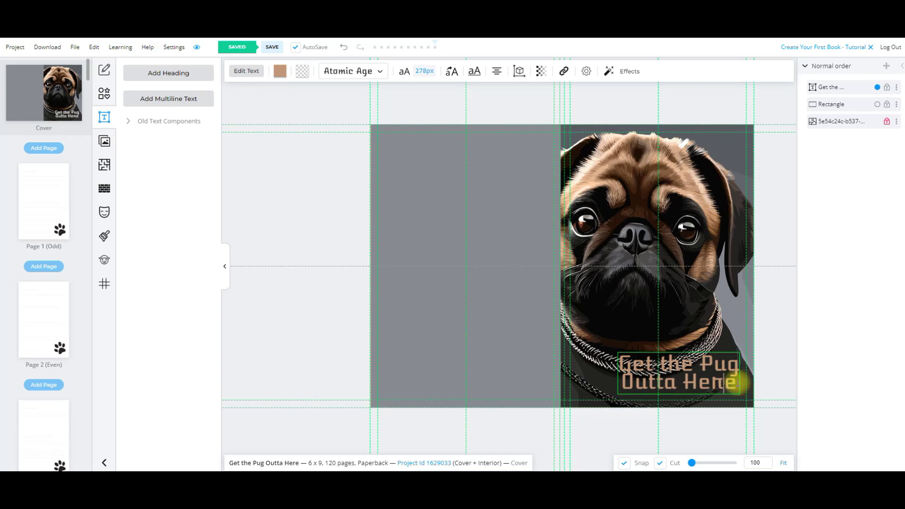
pyautogui.moveTo(736, 382); pyautogui.dragTo(621, 360)
pyautogui.click(280, 70)
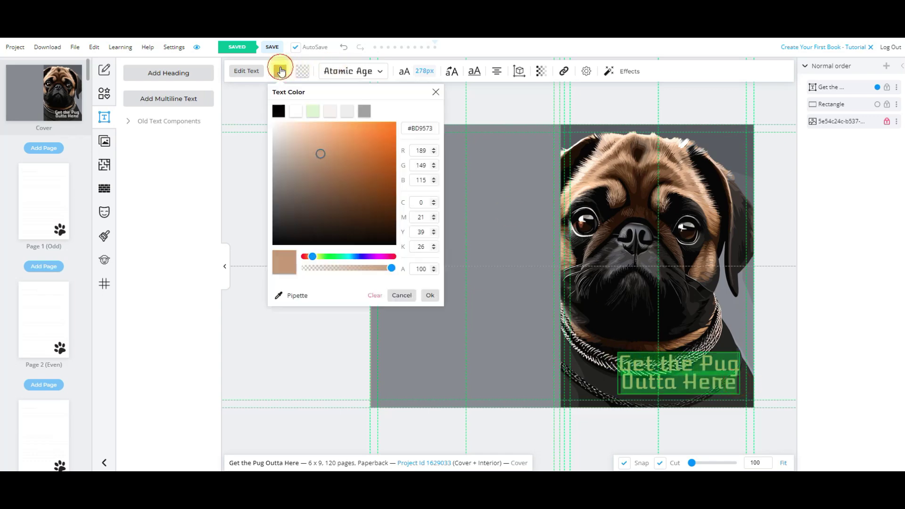
pyautogui.click(279, 295)
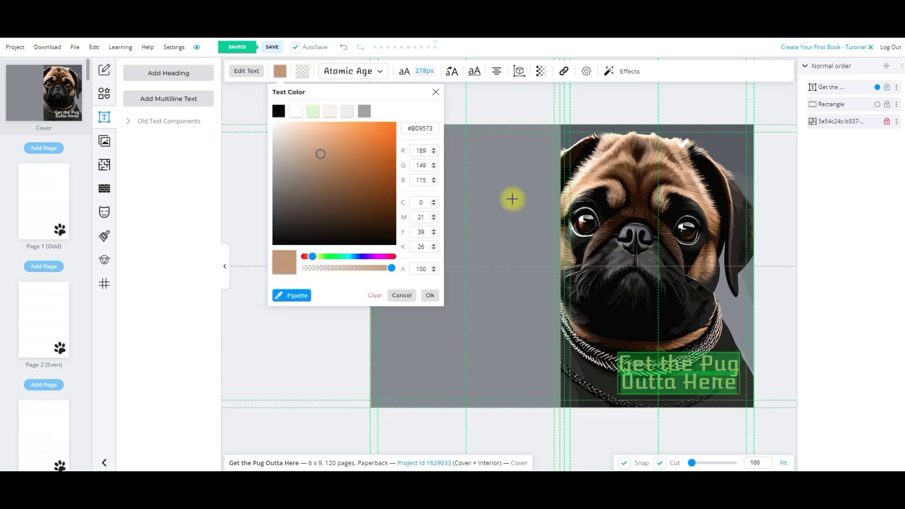
pyautogui.click(582, 175)
pyautogui.click(770, 283)
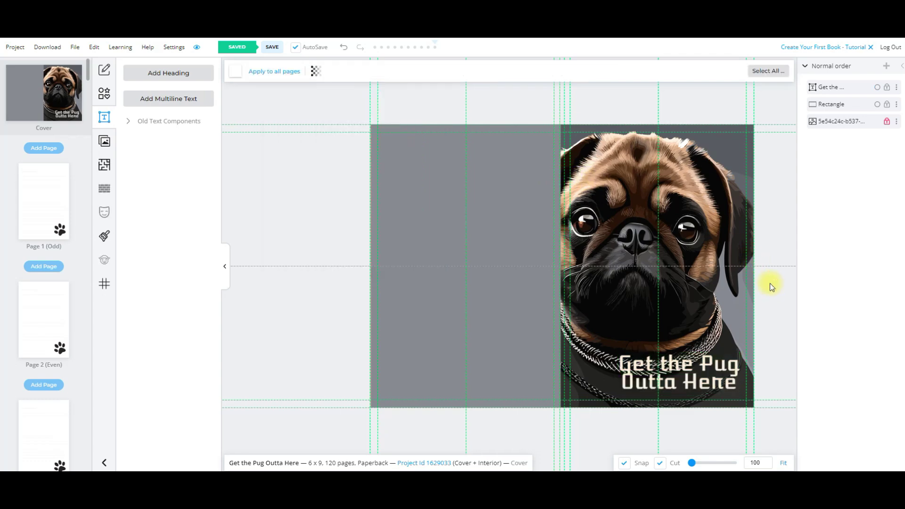
# Step: Set the title's character spacing to -87 and line height to 90%, and move it closer to the front cover's lower outer corner
pyautogui.click(699, 379)
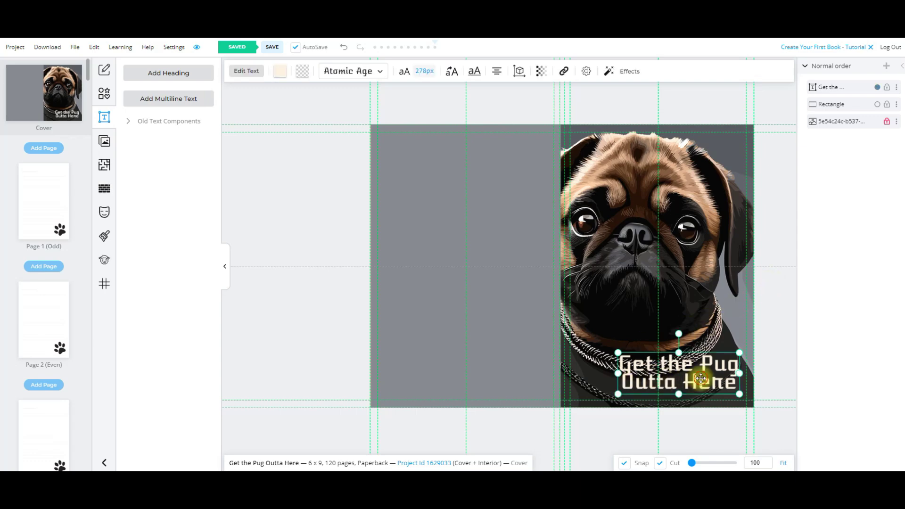
pyautogui.doubleClick(738, 385)
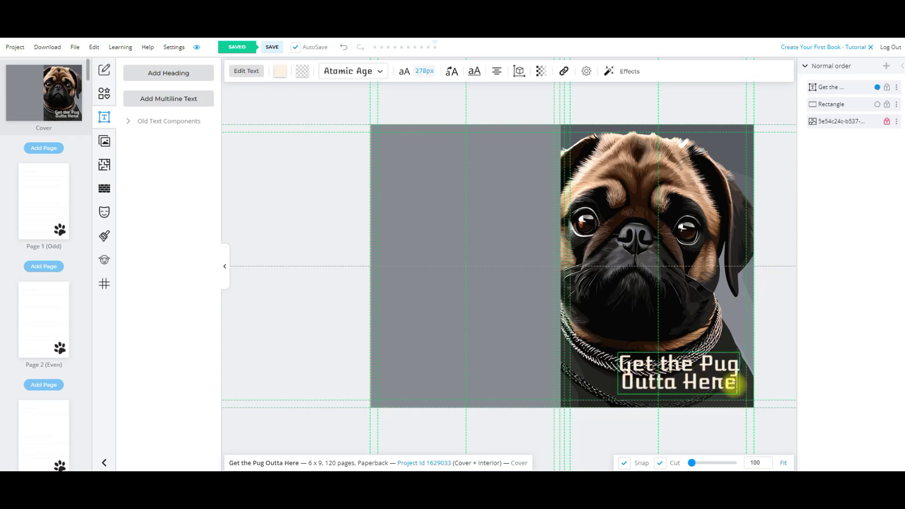
pyautogui.moveTo(736, 384); pyautogui.dragTo(601, 361)
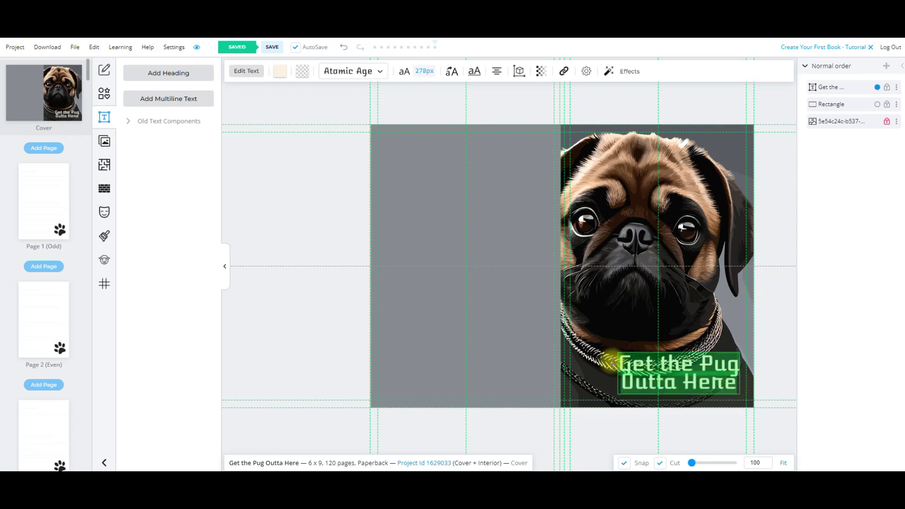
pyautogui.click(401, 72)
pyautogui.moveTo(434, 242); pyautogui.dragTo(426, 243)
pyautogui.moveTo(414, 210); pyautogui.dragTo(417, 210)
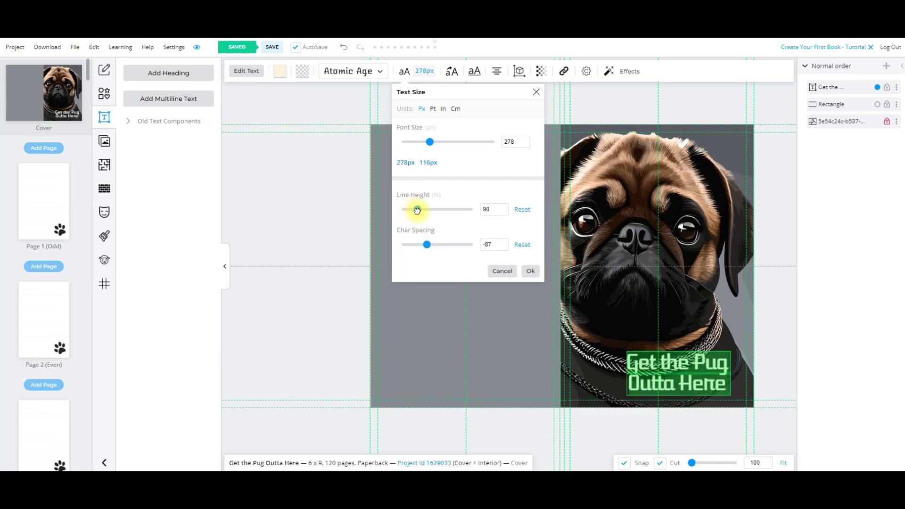
pyautogui.click(318, 307)
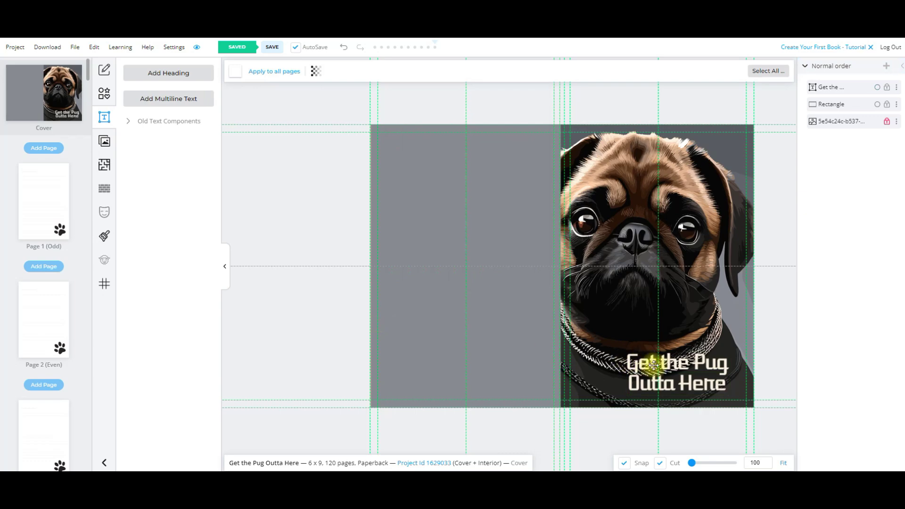
pyautogui.moveTo(672, 363); pyautogui.dragTo(681, 364)
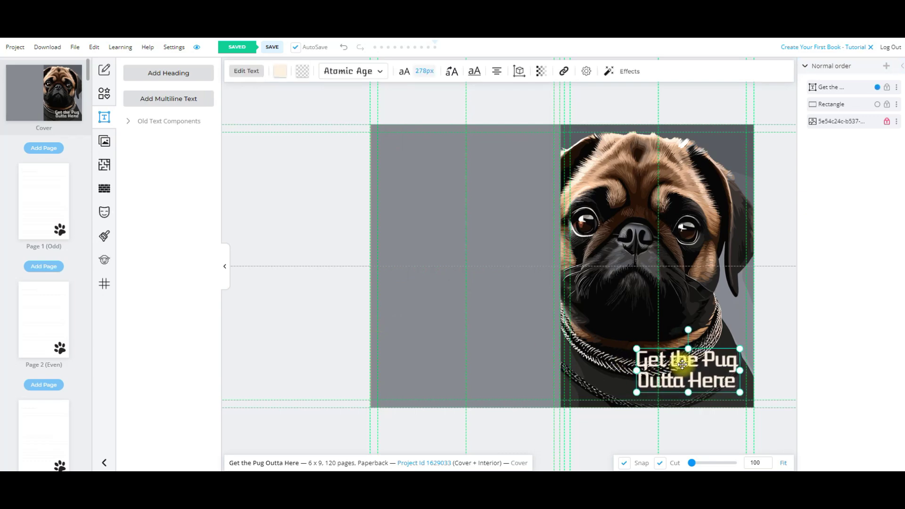
# Step: Check the first interior page and the cover, and download the current project in CMYK for printed books
pyautogui.click(781, 350)
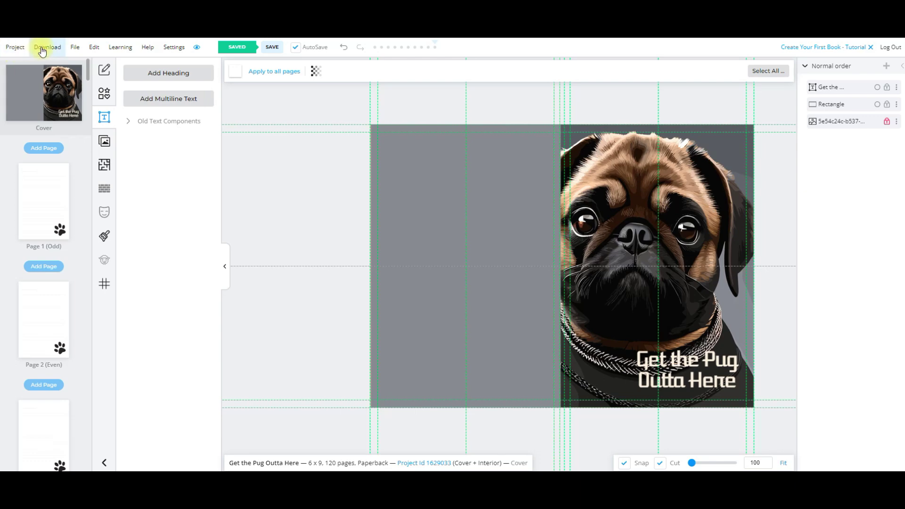
pyautogui.click(43, 208)
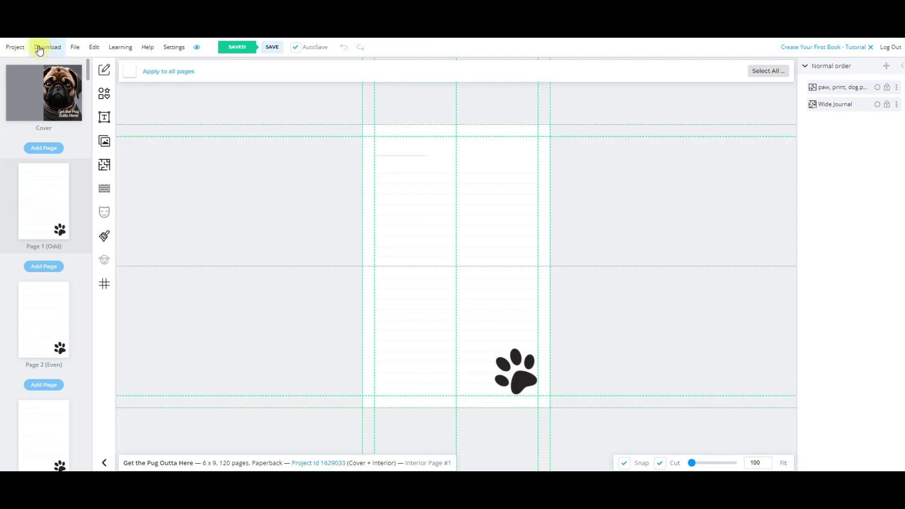
pyautogui.click(25, 82)
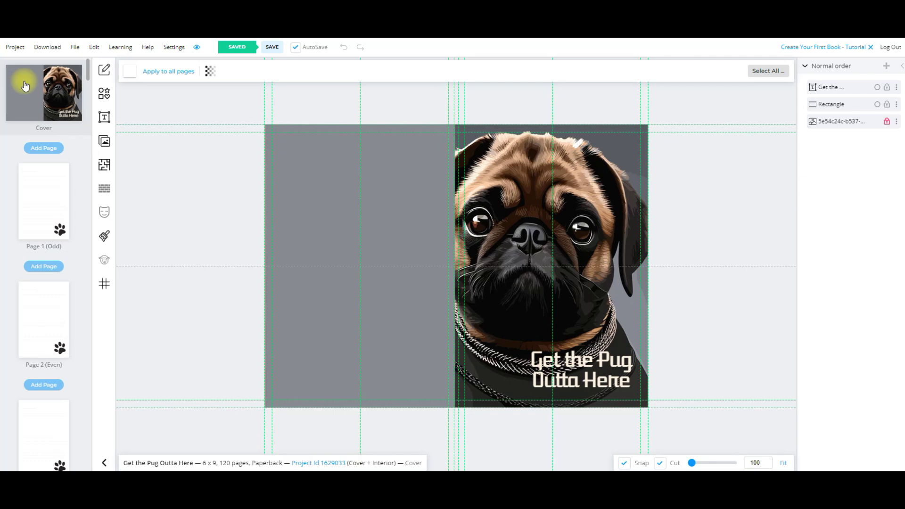
pyautogui.click(41, 47)
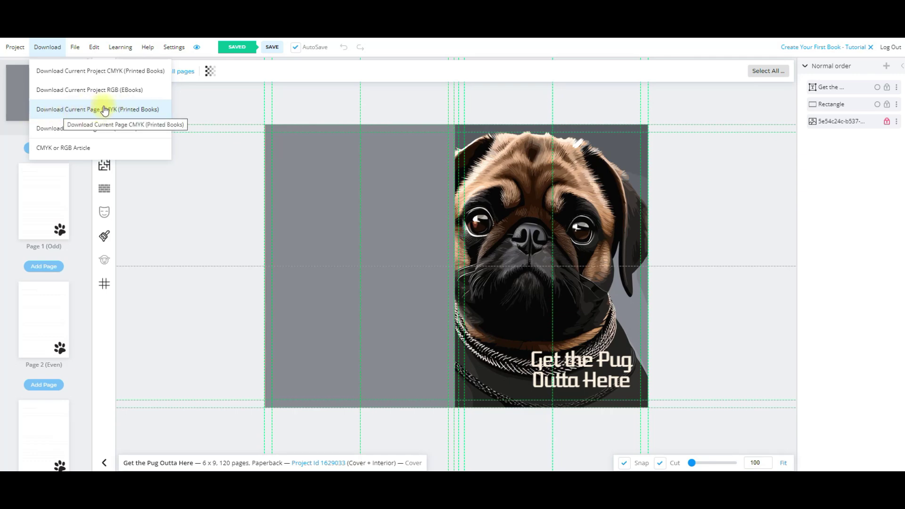
pyautogui.click(87, 73)
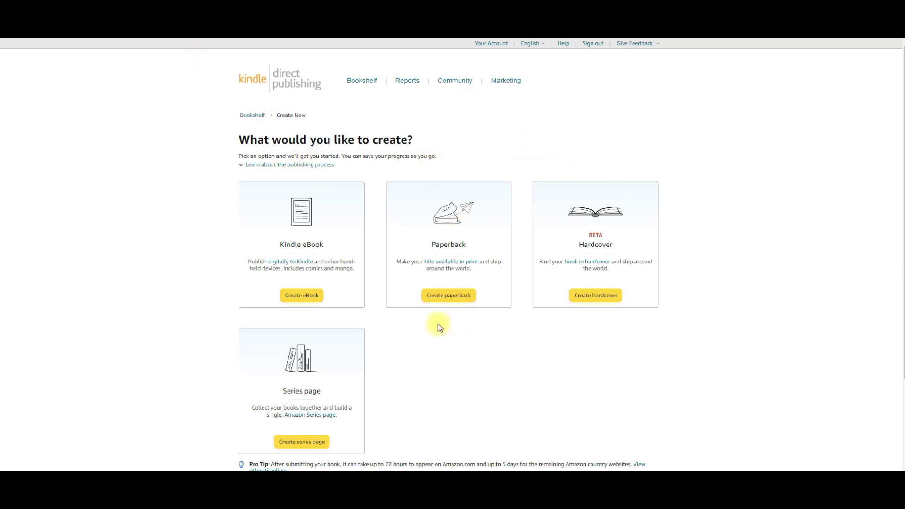
# Step: In Kindle Direct Publishing, create a new paperback and enter the book title "Get The Pug Outta Here : Journal"
pyautogui.click(451, 295)
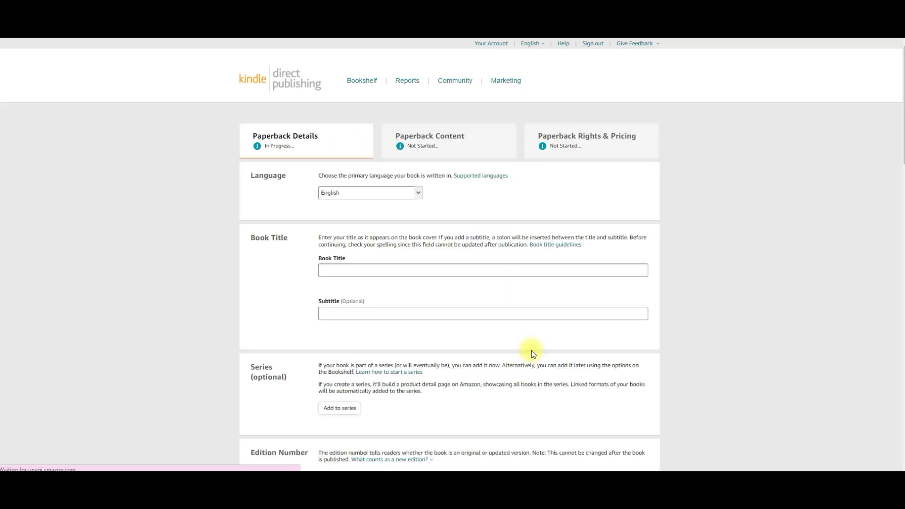
pyautogui.click(351, 271)
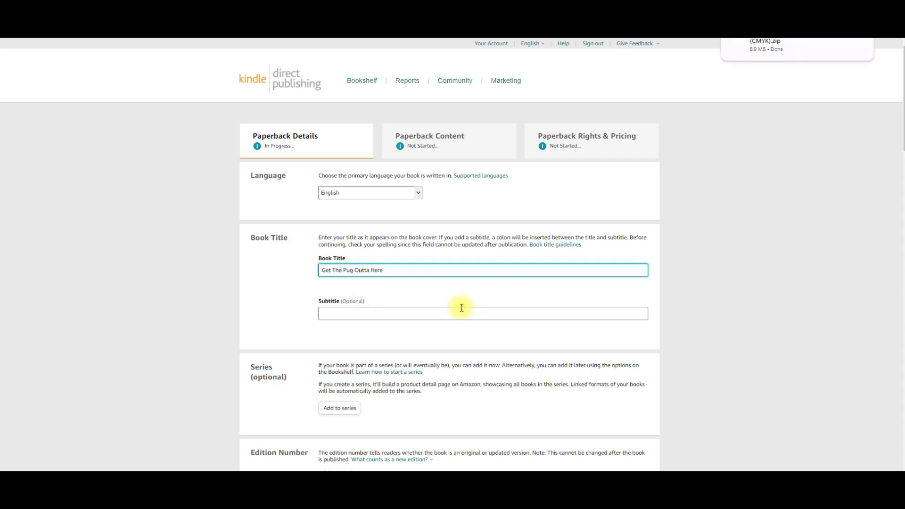
pyautogui.write(': JOurnal')
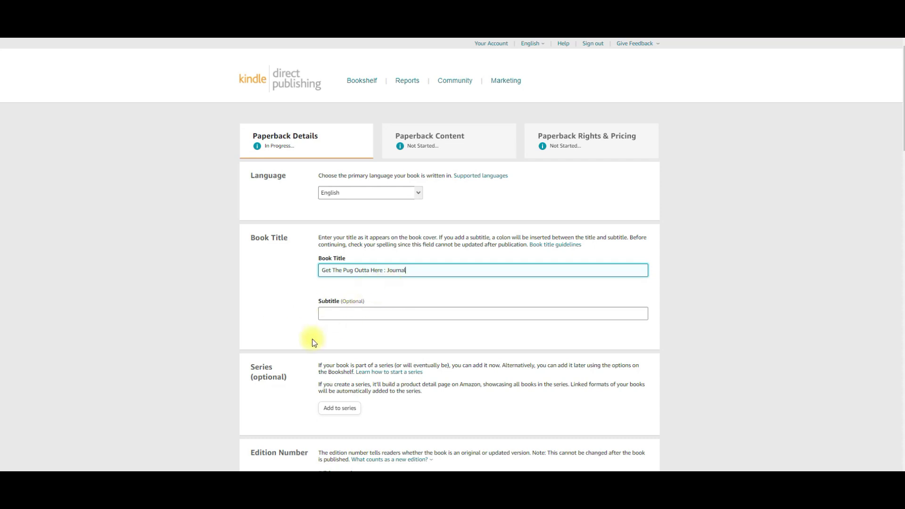
# Step: End the description's opening sentence with a period after "pug lovers" and move the remaining text into a new paragraph
pyautogui.scroll(-6, 298, 331)
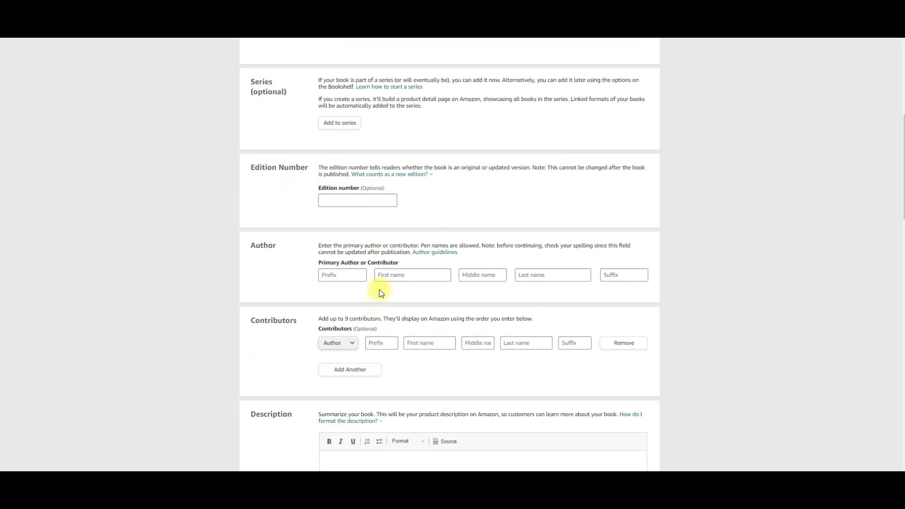
pyautogui.scroll(-7, 380, 293)
pyautogui.click(536, 138)
pyautogui.write('.')
pyautogui.press('Return')
pyautogui.press('Return')
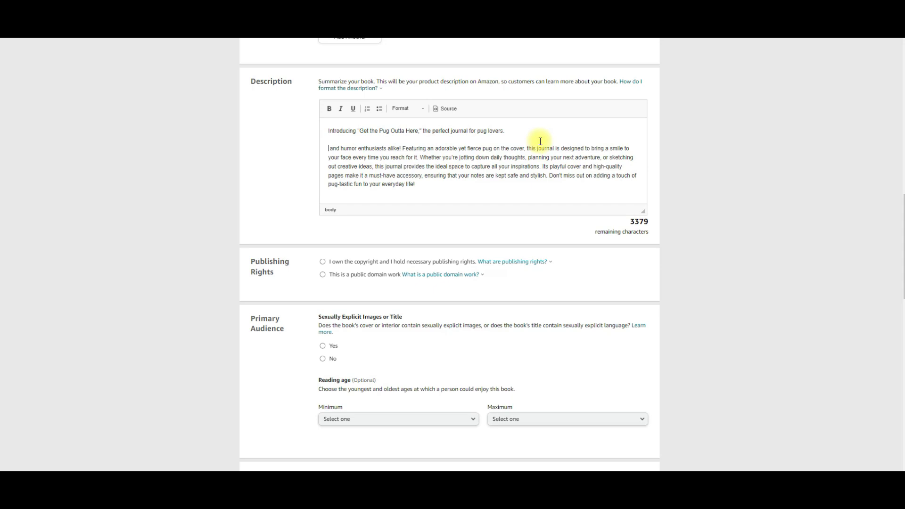
# Step: Format the description's opening line as Heading 4
pyautogui.moveTo(525, 135); pyautogui.dragTo(317, 133)
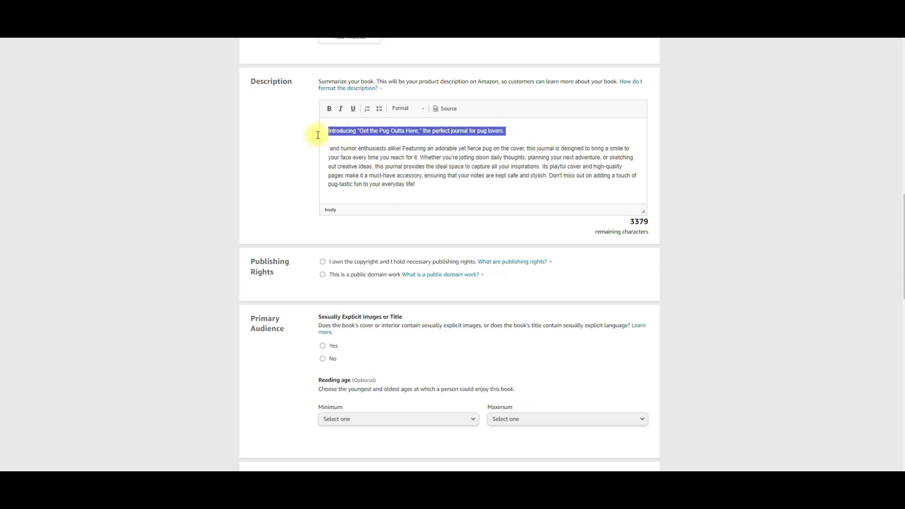
pyautogui.click(413, 109)
pyautogui.click(410, 138)
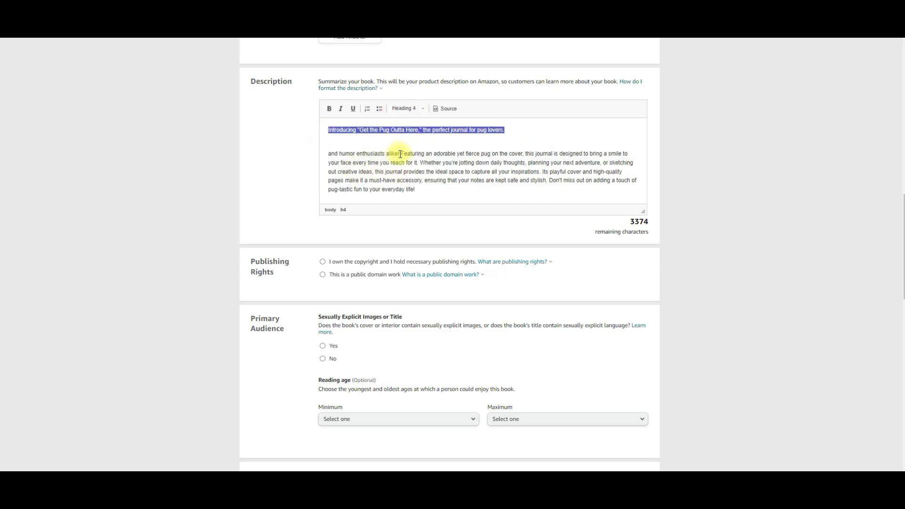
# Step: Trim the description's body text and reword its closing line to "Add a perfect touch of pug-tastic fun to your everyday life!"
pyautogui.moveTo(401, 154); pyautogui.dragTo(368, 146)
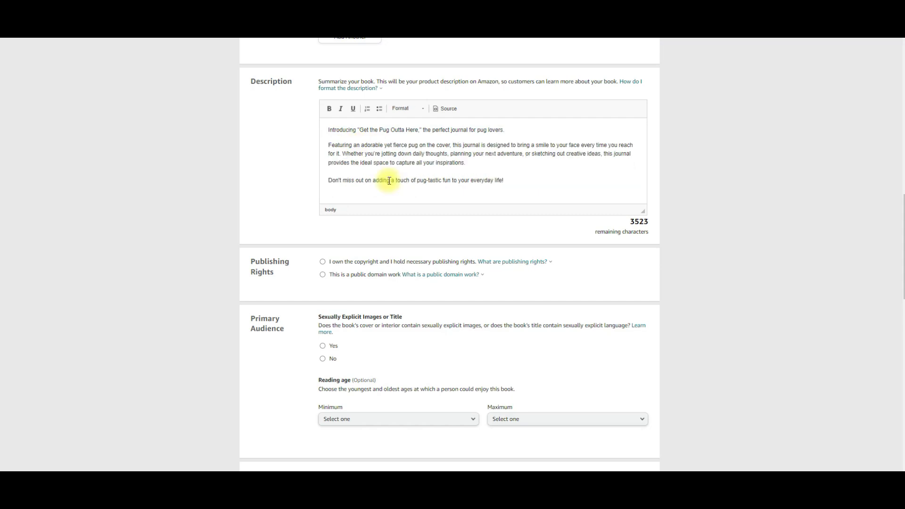
pyautogui.moveTo(390, 181); pyautogui.dragTo(323, 182)
pyautogui.press('BackSpace')
pyautogui.write('Add a [p a touch of pug-tastic fun to your everyday life!')
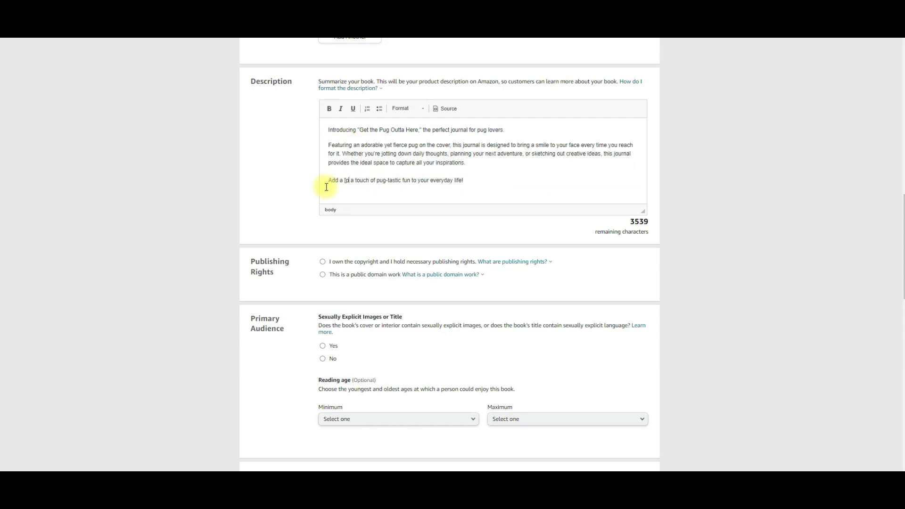
pyautogui.press('BackSpace')
pyautogui.write('perfect')
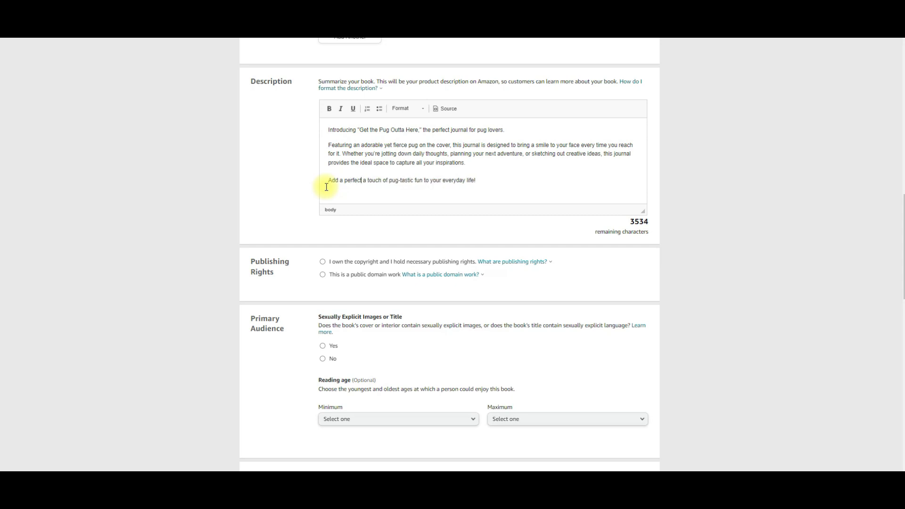
pyautogui.press('Delete')
pyautogui.press('Delete')
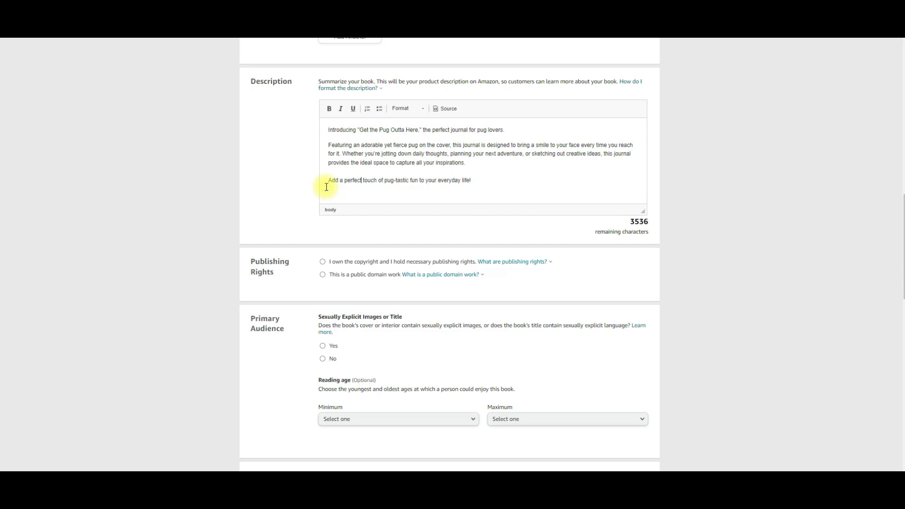
# Step: Make the description's closing line and opening line bold
pyautogui.moveTo(476, 180); pyautogui.dragTo(313, 180)
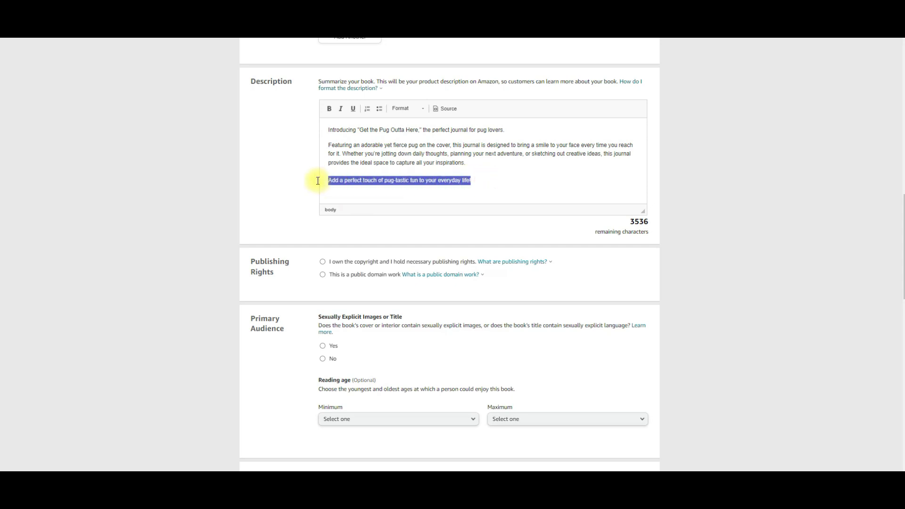
pyautogui.click(409, 109)
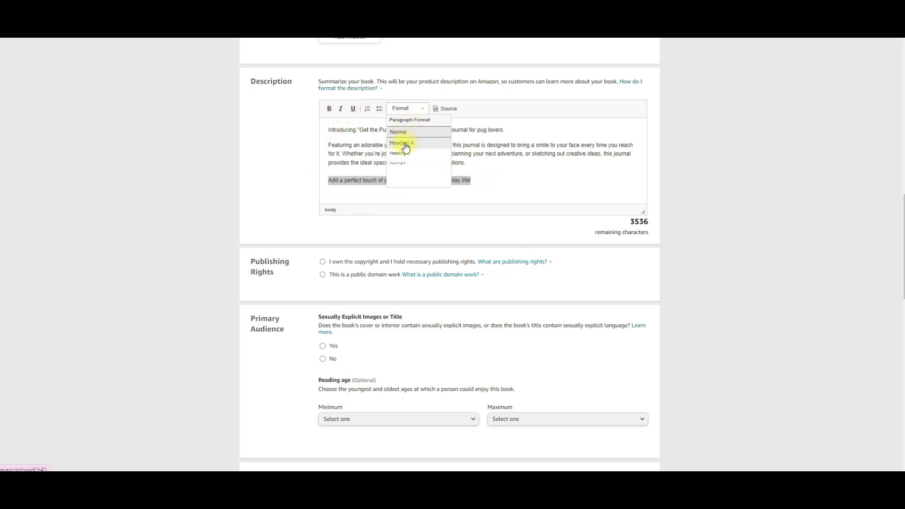
pyautogui.click(329, 109)
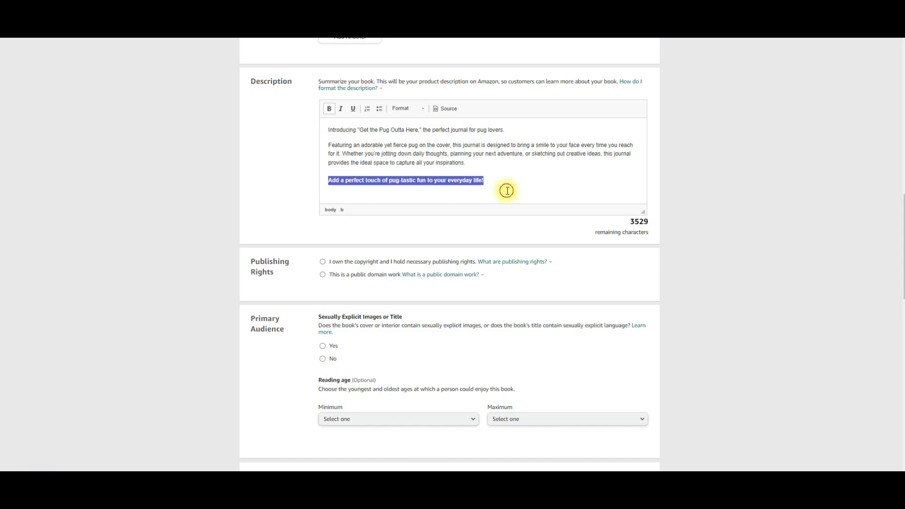
pyautogui.click(506, 197)
pyautogui.moveTo(523, 126); pyautogui.dragTo(324, 128)
pyautogui.click(329, 108)
pyautogui.click(565, 190)
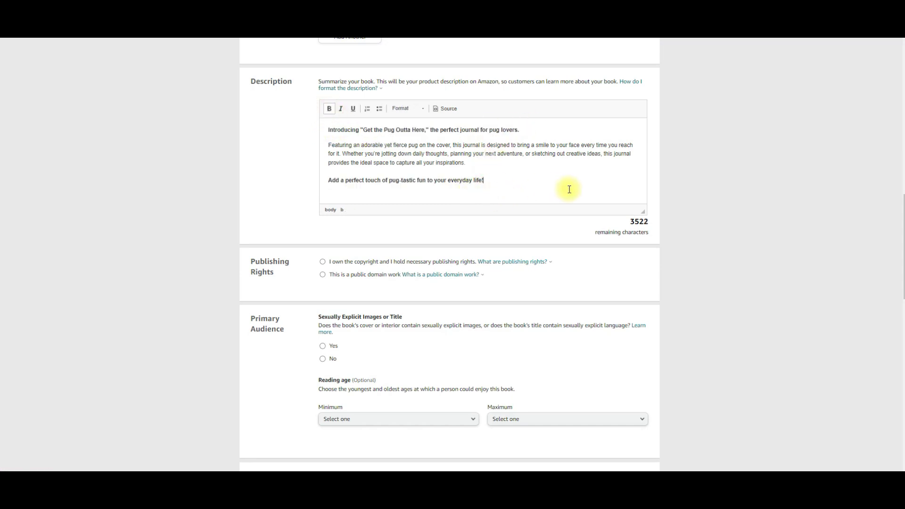
# Step: Declare ownership of the copyright and publishing rights, and answer No to sexually explicit images or title
pyautogui.scroll(-1, 530, 272)
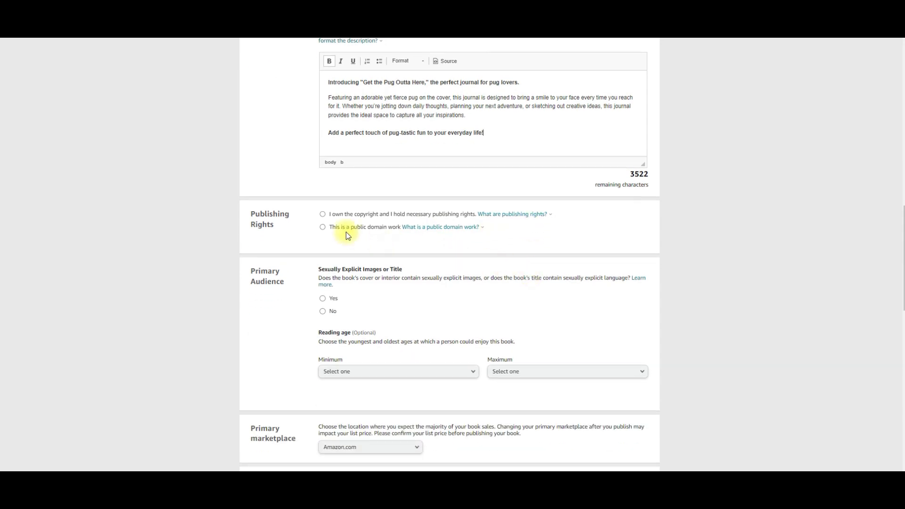
pyautogui.click(322, 216)
pyautogui.scroll(-3, 476, 292)
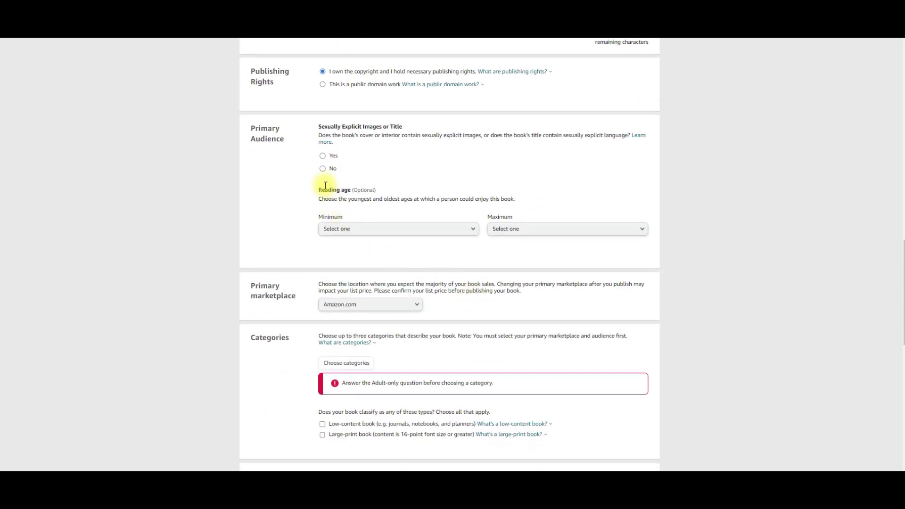
pyautogui.click(322, 171)
# Step: Choose the first category placement: Crafts, Hobbies & Home, Pets & Animal Care, General
pyautogui.scroll(-2, 424, 300)
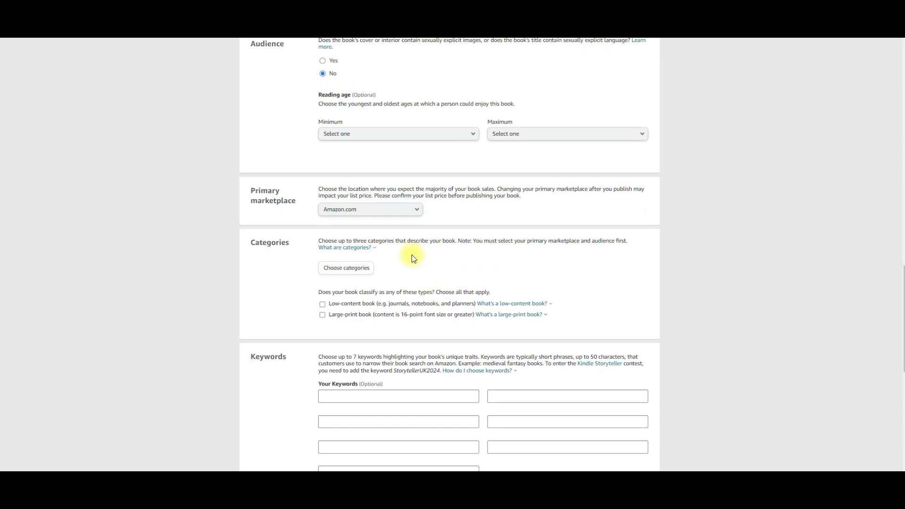
pyautogui.click(350, 270)
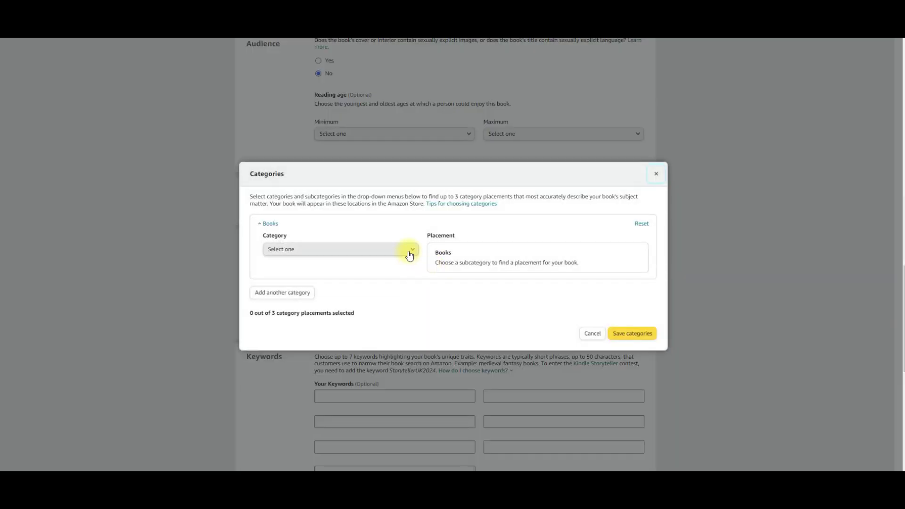
pyautogui.click(409, 255)
pyautogui.scroll(-2, 400, 264)
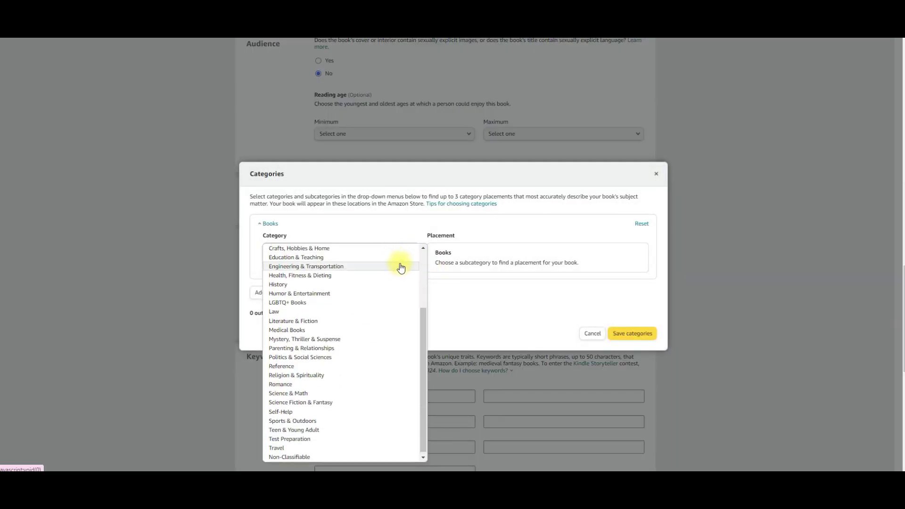
pyautogui.click(330, 248)
pyautogui.click(333, 277)
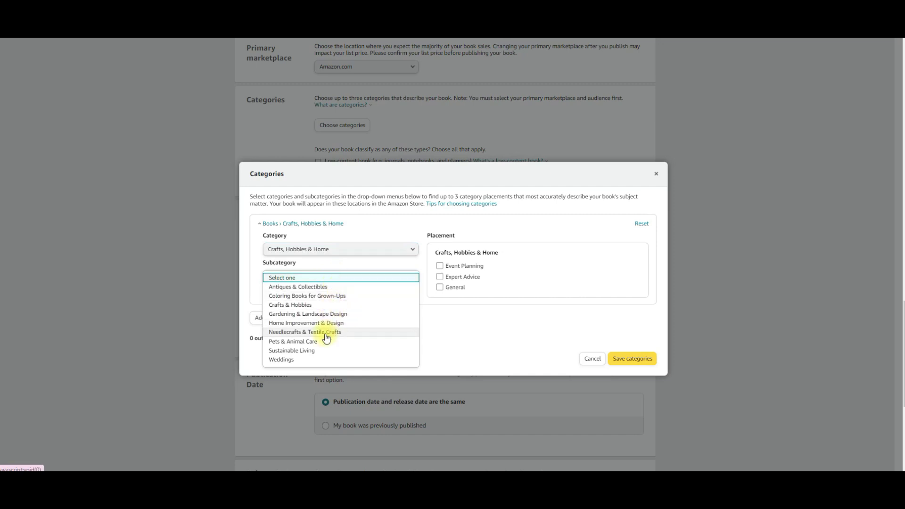
pyautogui.click(309, 341)
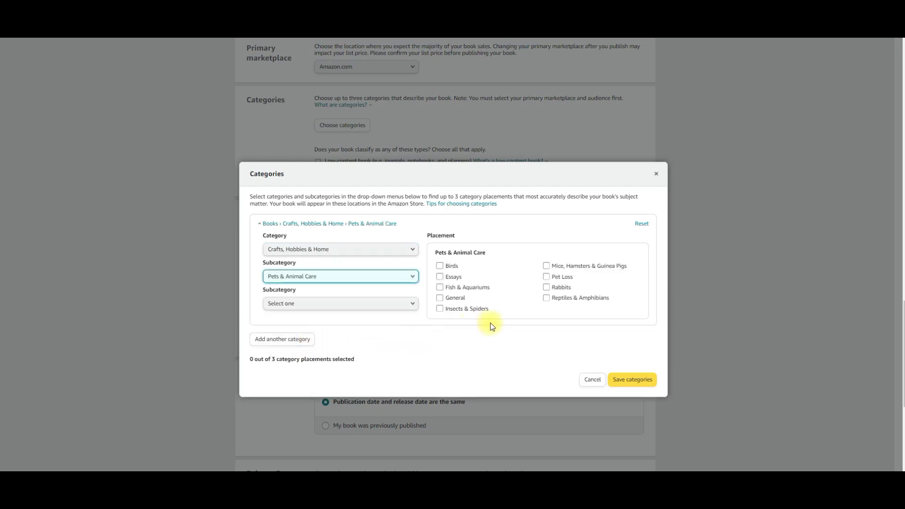
pyautogui.click(440, 298)
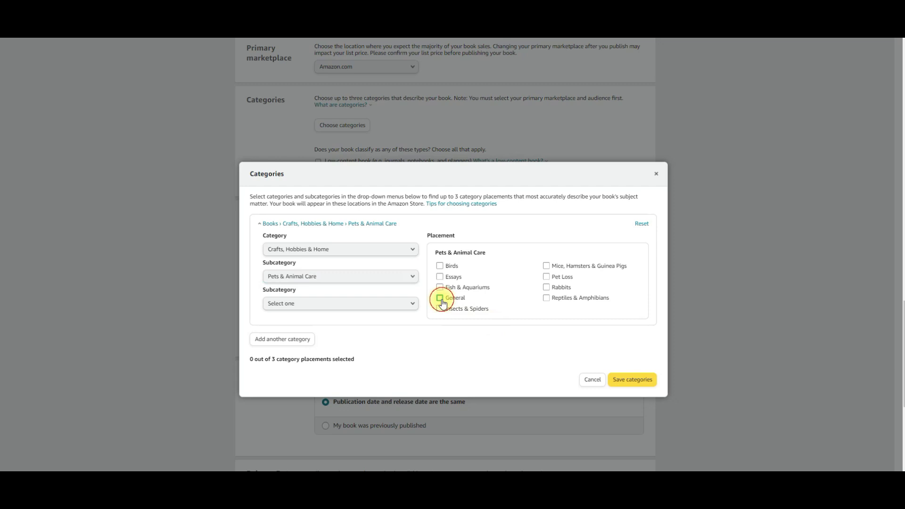
# Step: Add a second category placement: Humor & Entertainment, Humor, Cats, Dogs & Animals
pyautogui.click(299, 339)
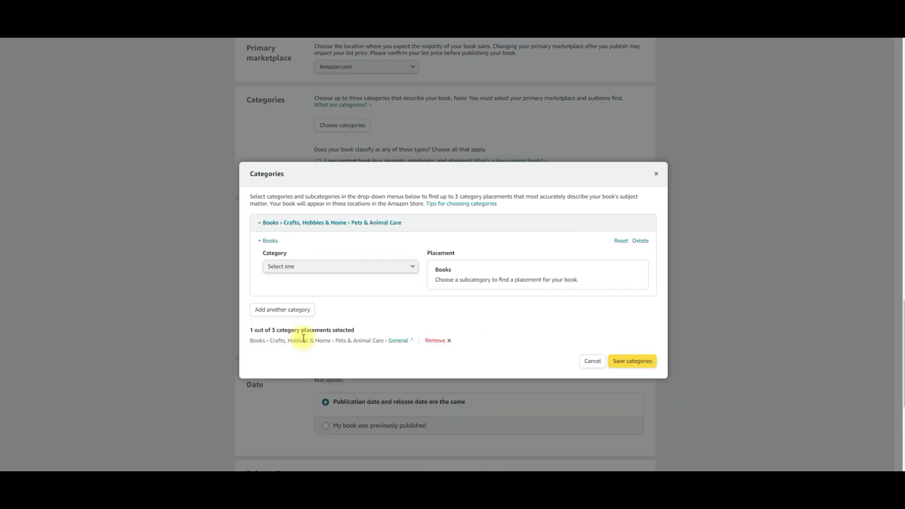
pyautogui.click(343, 265)
pyautogui.click(346, 308)
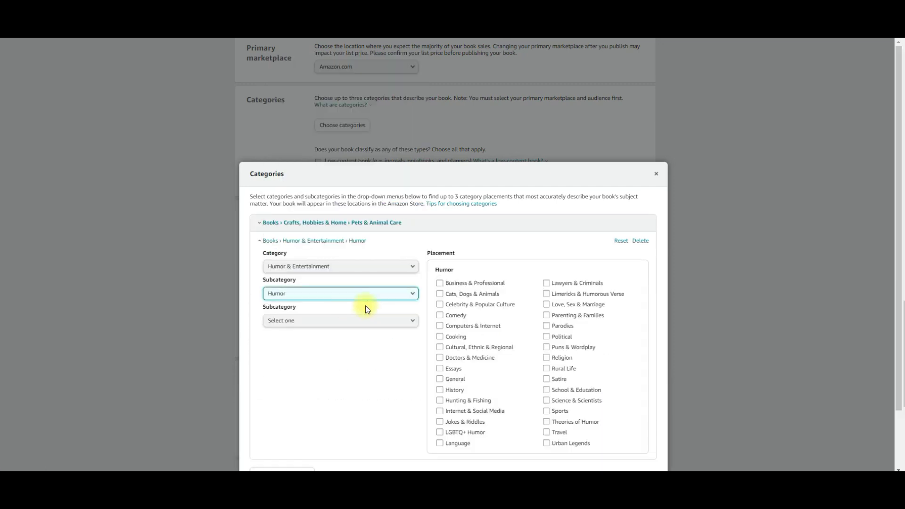
pyautogui.click(441, 295)
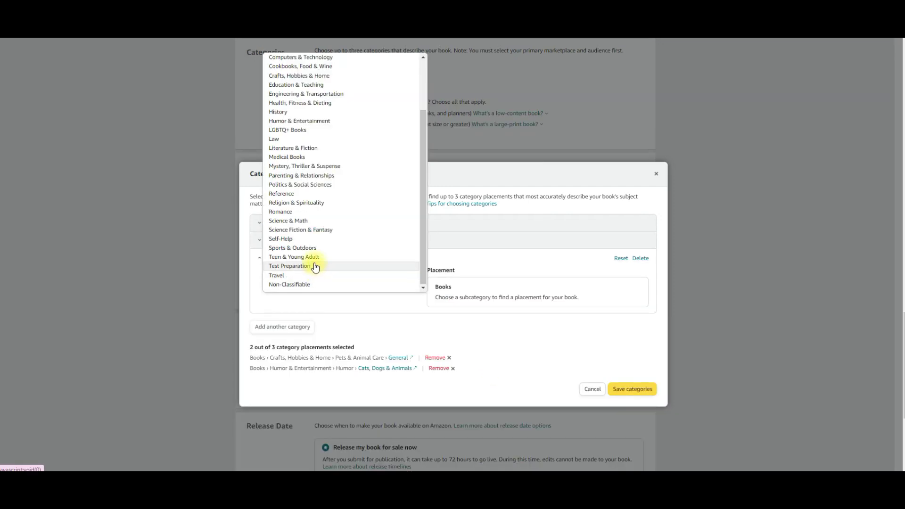
# Step: Add Self-Help, Journal Writing as the third category placement and save the book's categories
pyautogui.click(313, 239)
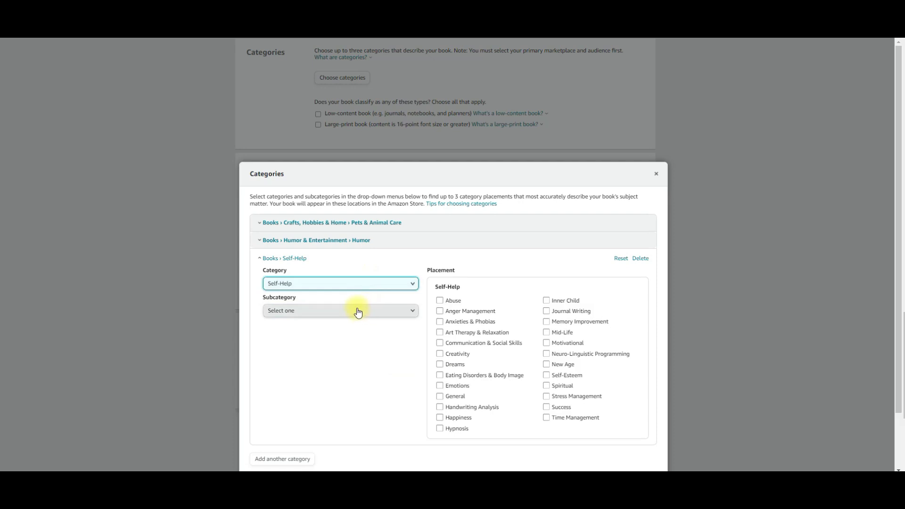
pyautogui.click(546, 311)
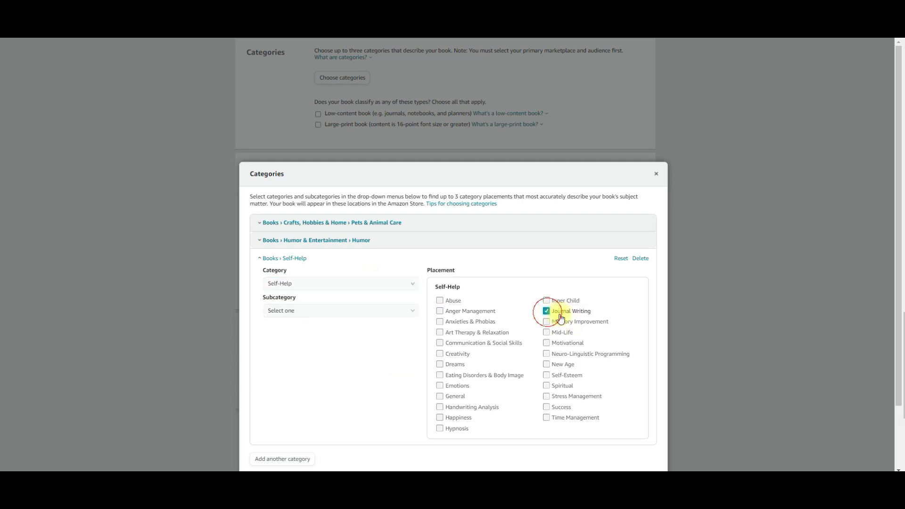
pyautogui.scroll(-3, 471, 396)
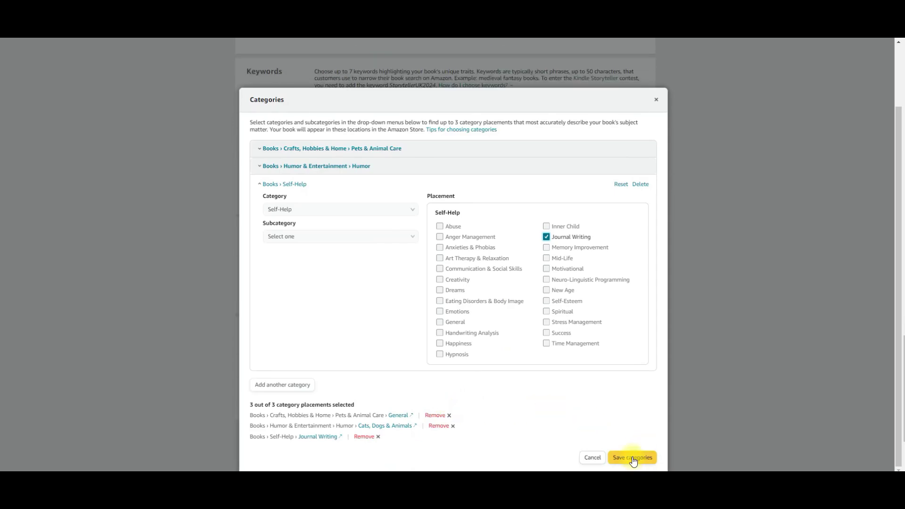
pyautogui.click(634, 457)
pyautogui.scroll(-2, 345, 348)
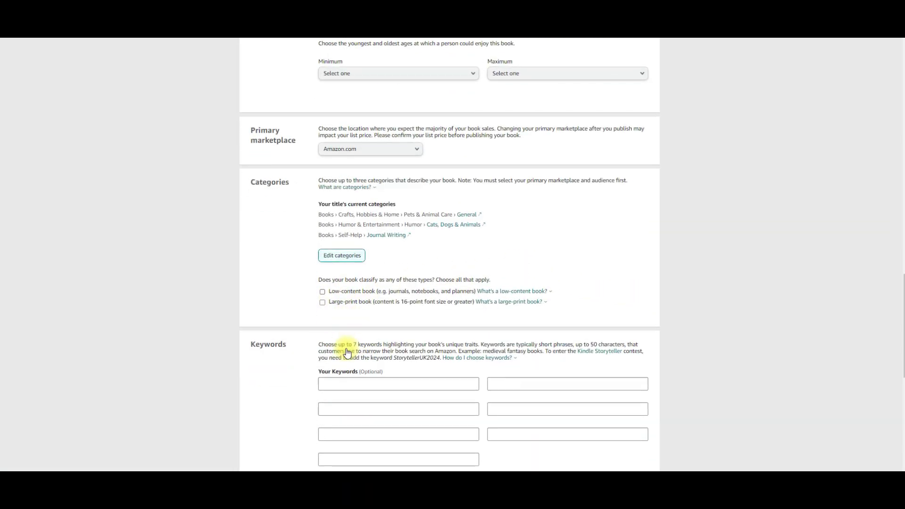
# Step: Classify the title as a low-content book and open the first keyword field for entry
pyautogui.click(322, 258)
pyautogui.scroll(-4, 334, 292)
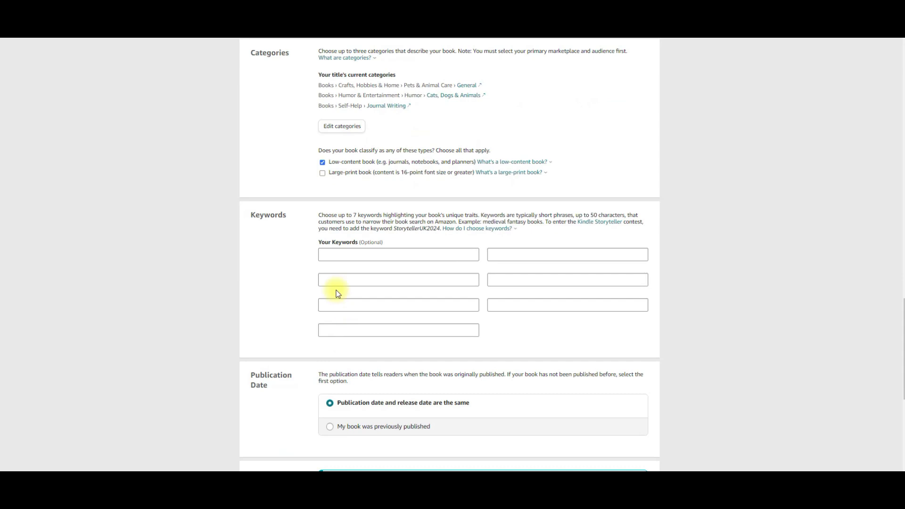
pyautogui.click(330, 160)
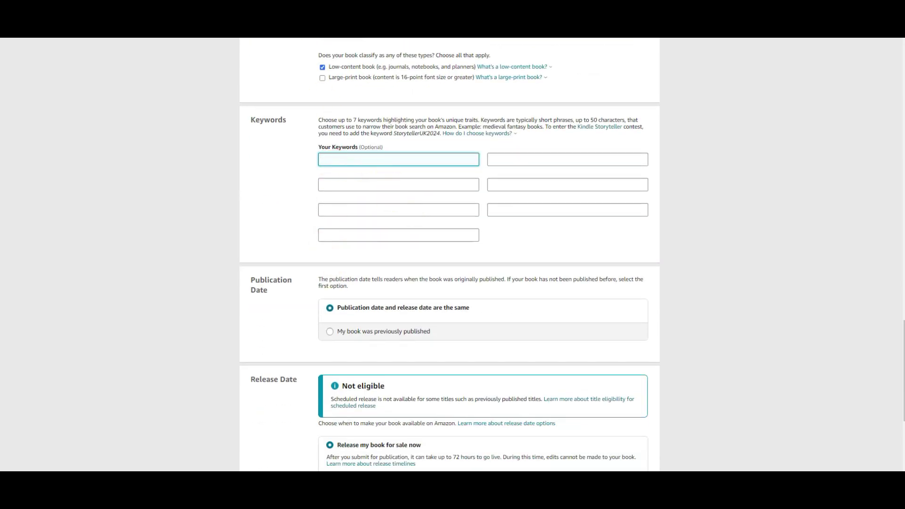
# Step: Switch to ChatGPT and ask "can you give me the top keywords for this book for KDP"
pyautogui.hotkey('alt', 'Tab')
pyautogui.click(390, 445)
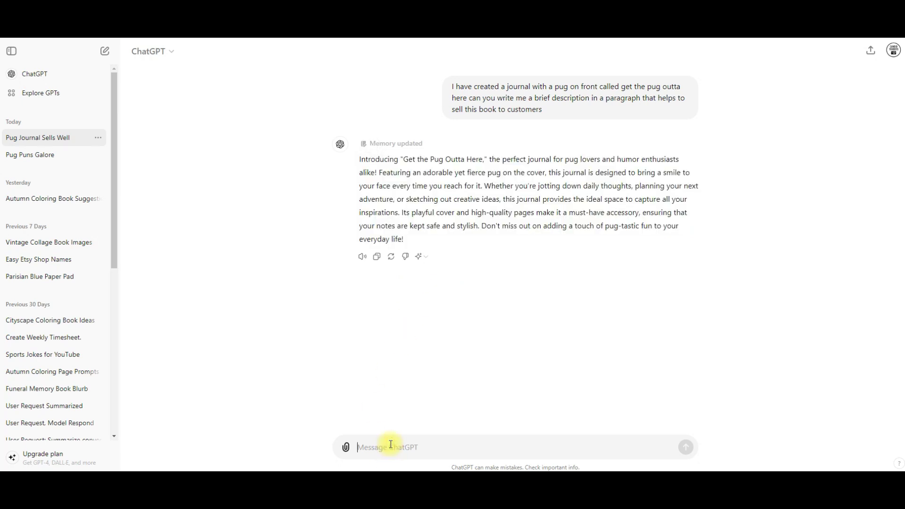
pyautogui.write('can you give me the top keywords for this book for KD')
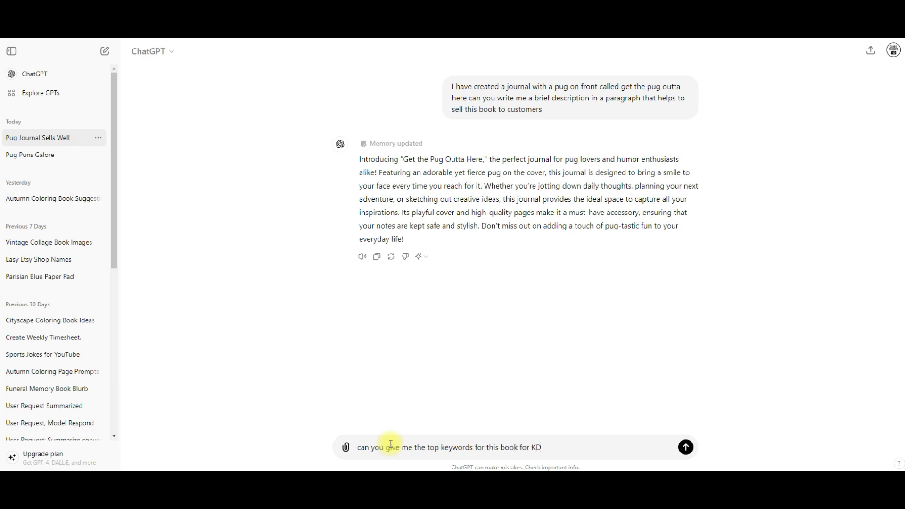
pyautogui.write('P')
pyautogui.press('Return')
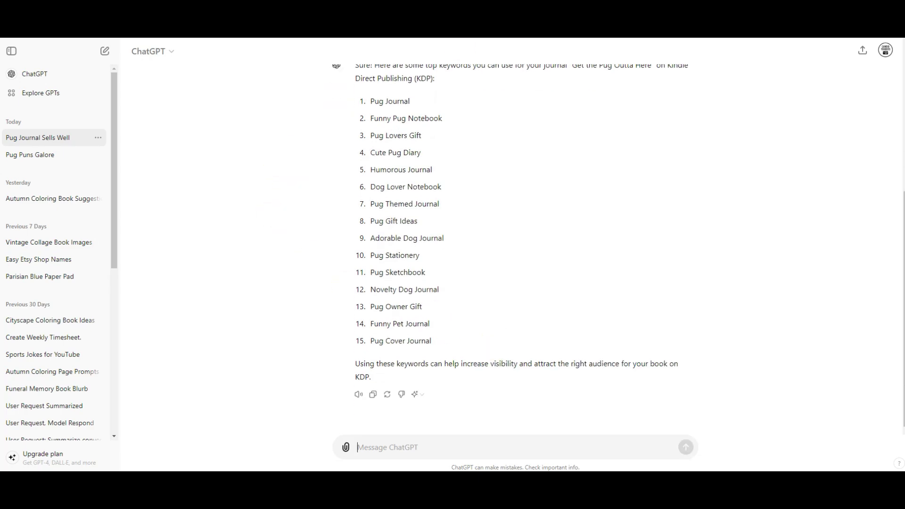
# Step: Take ChatGPT out of full screen and narrow its window so the keyword list sits beside the KDP page
pyautogui.press('F11')
pyautogui.moveTo(485, 61); pyautogui.dragTo(576, 55)
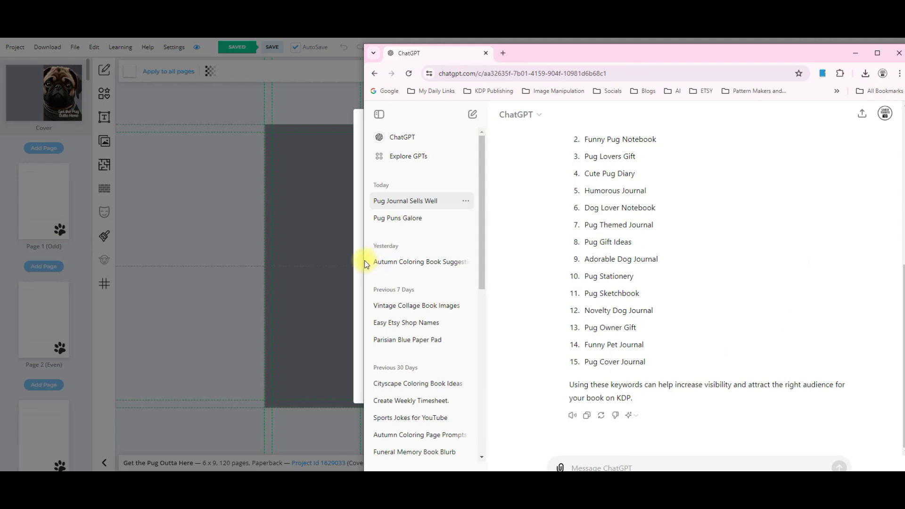
pyautogui.moveTo(361, 258); pyautogui.dragTo(603, 247)
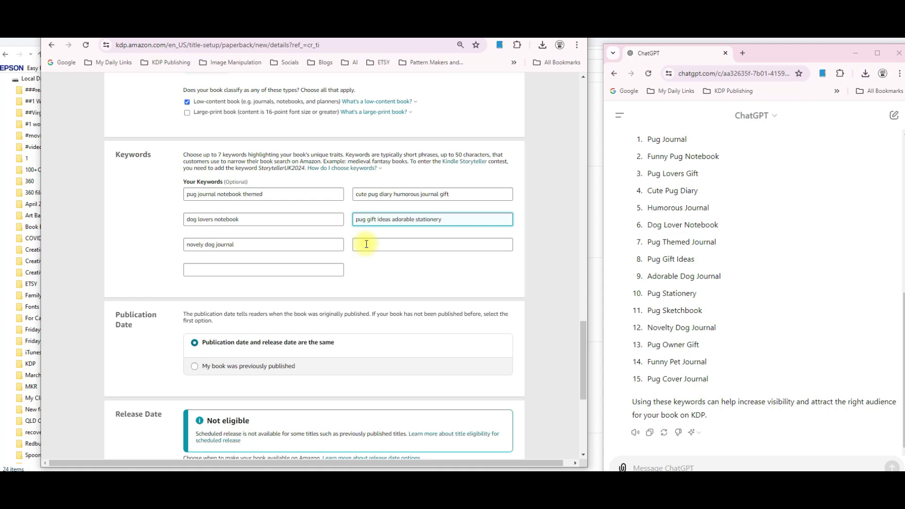
# Step: Add the keyword "Pug owner gift" and append "funny" to the "cute pug diary humorous journal gift" keyword
pyautogui.click(367, 244)
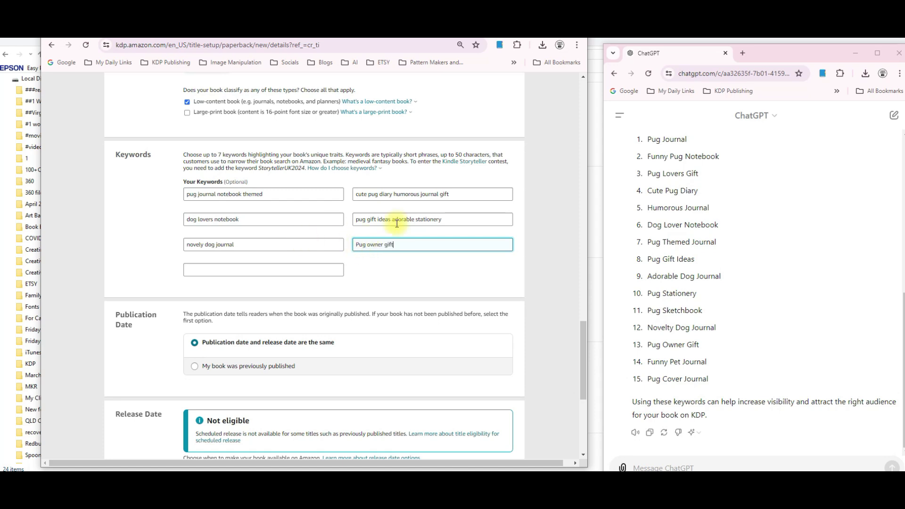
pyautogui.click(286, 223)
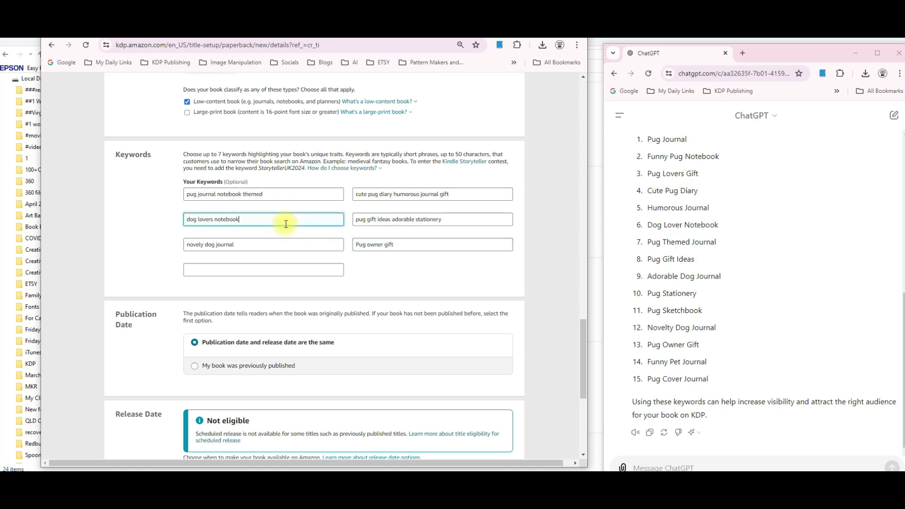
pyautogui.click(485, 189)
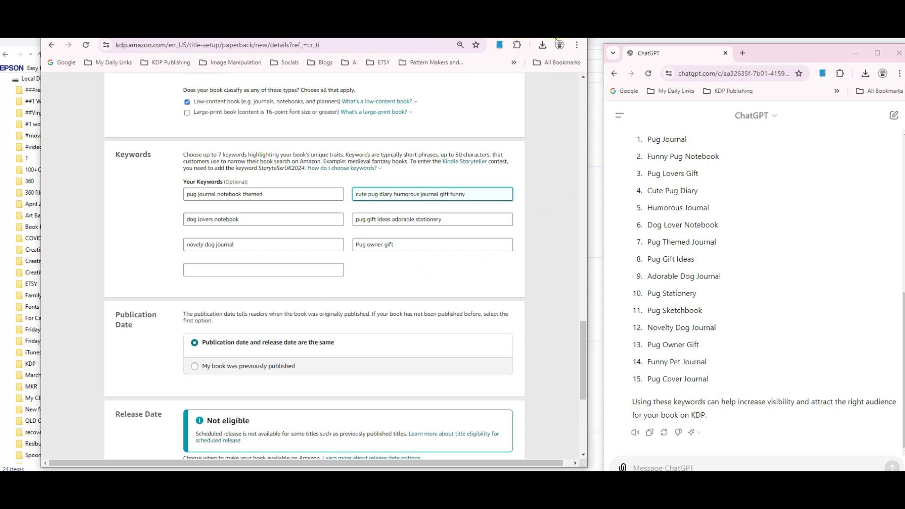
# Step: Return the KDP page to full screen, save the paperback details and continue to the content stage
pyautogui.press('F11')
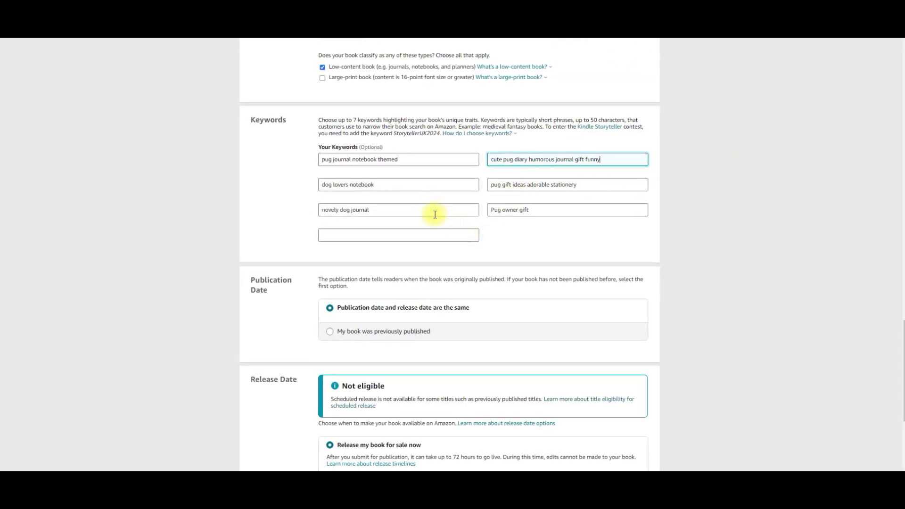
pyautogui.scroll(-2, 424, 217)
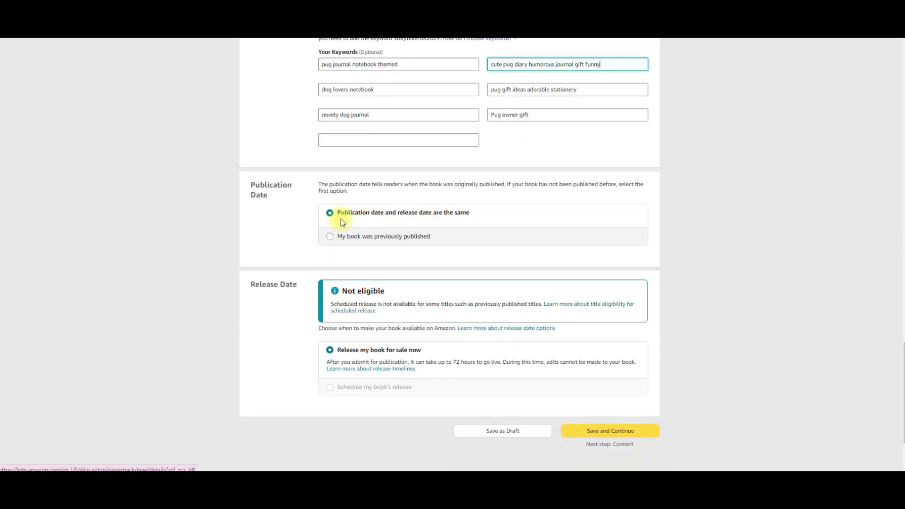
pyautogui.click(599, 431)
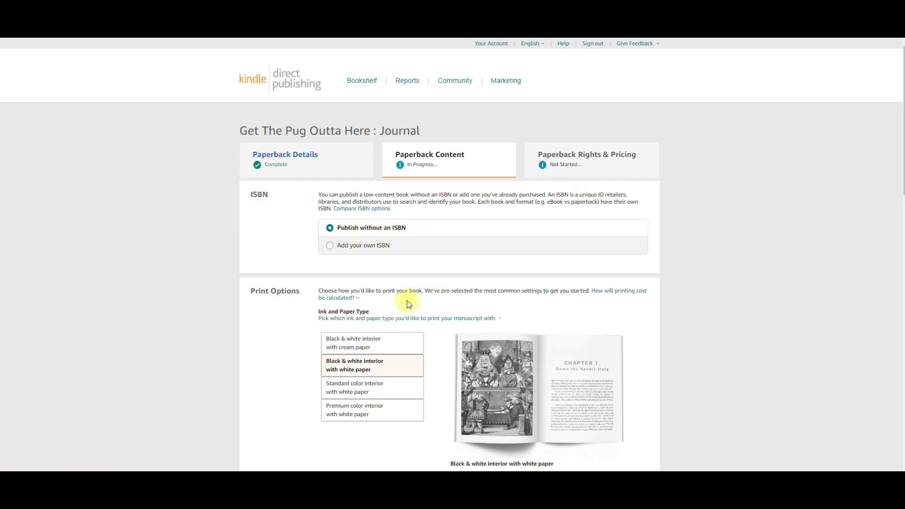
# Step: Read the explanation of the bleed settings and set the paperback cover finish to Glossy
pyautogui.scroll(-3, 408, 303)
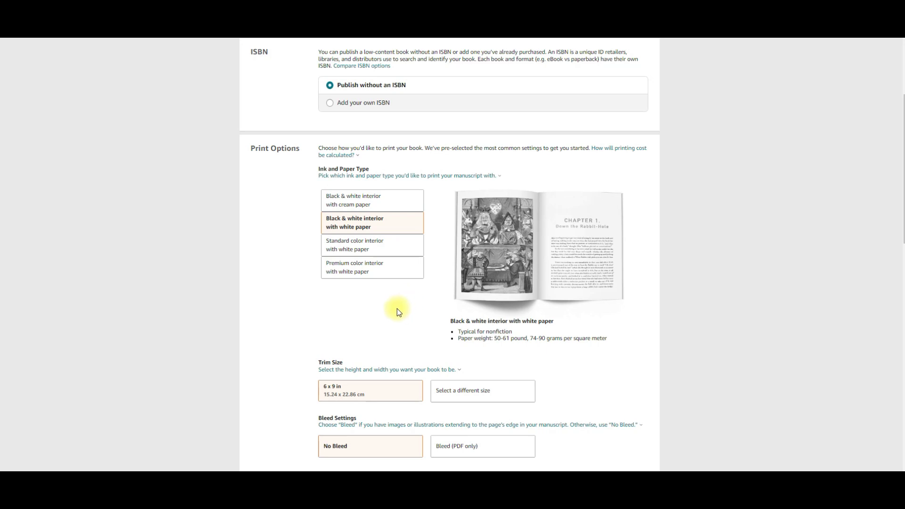
pyautogui.scroll(-3, 354, 266)
pyautogui.click(403, 282)
pyautogui.scroll(-1, 582, 332)
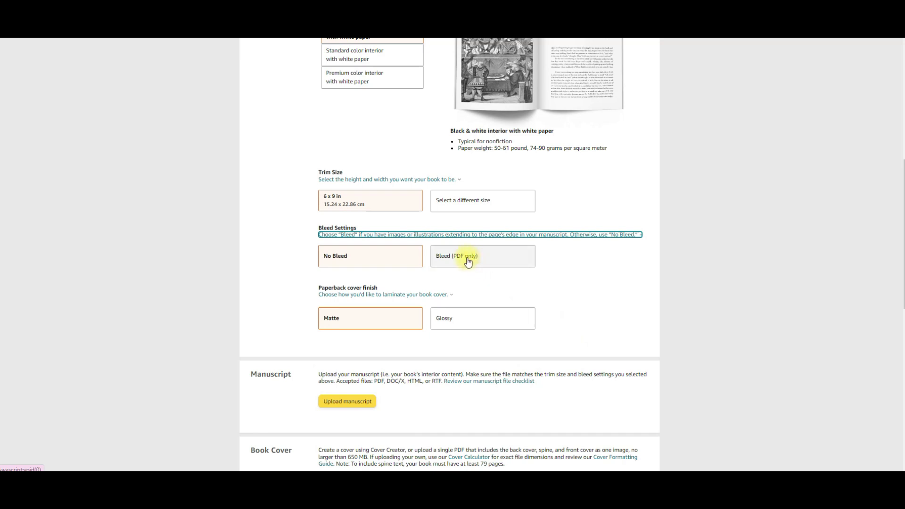
pyautogui.moveTo(515, 237)
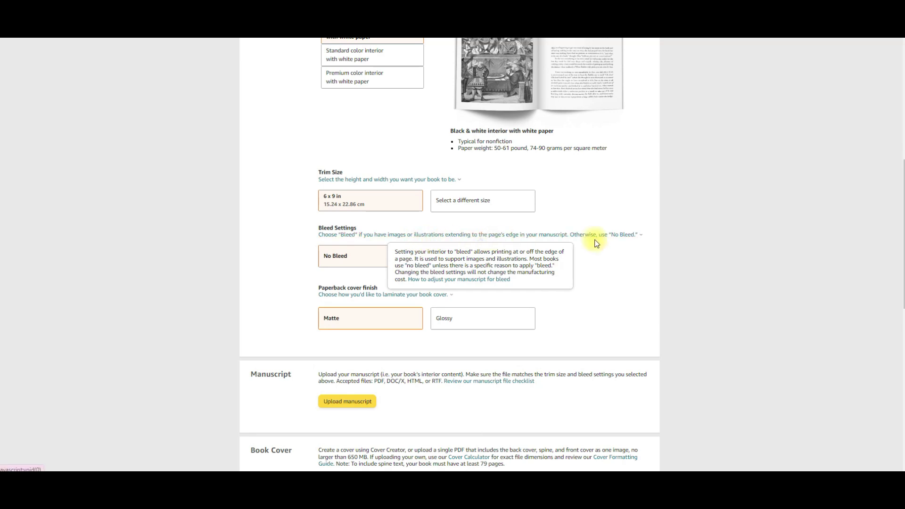
pyautogui.click(466, 318)
pyautogui.scroll(-2, 541, 321)
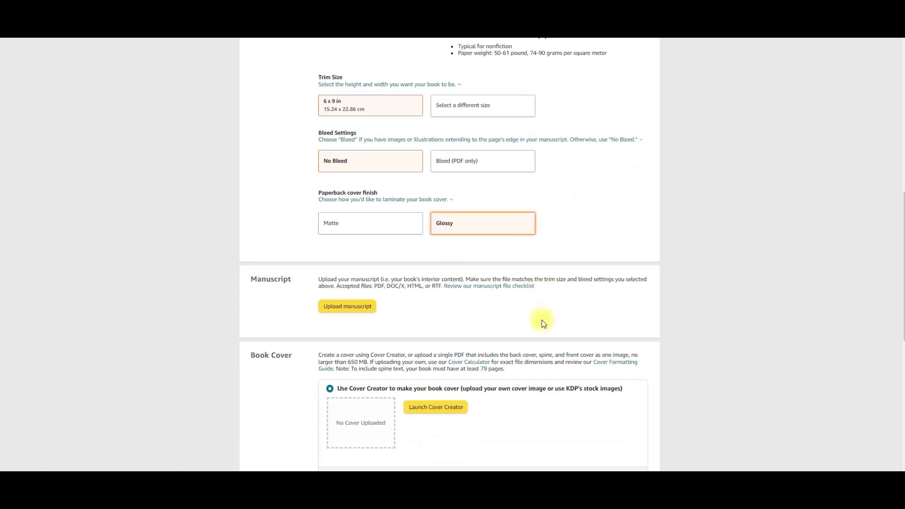
# Step: Unzip Get_the_Pug_Outta_Here 1629033 (CMYK) into the Downloads folder and upload the Paperback Interior PDF as the manuscript
pyautogui.scroll(-2, 541, 319)
pyautogui.click(355, 216)
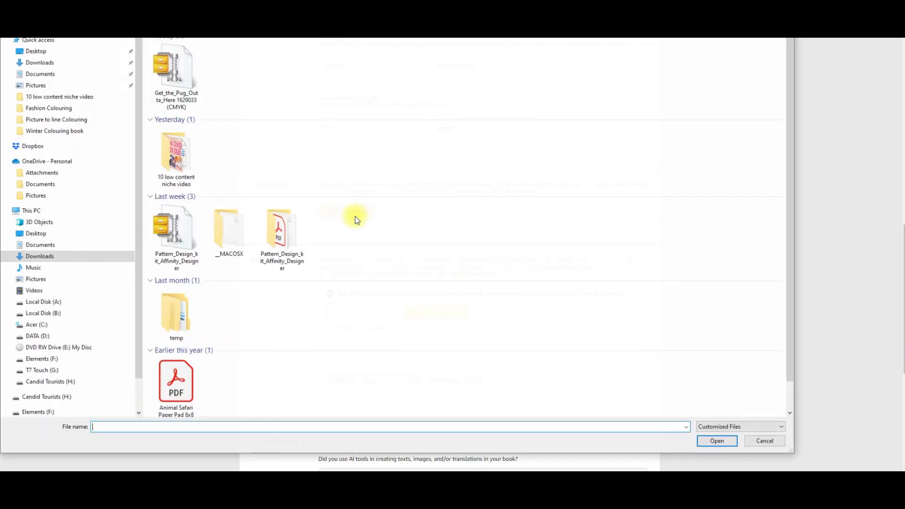
pyautogui.click(39, 62)
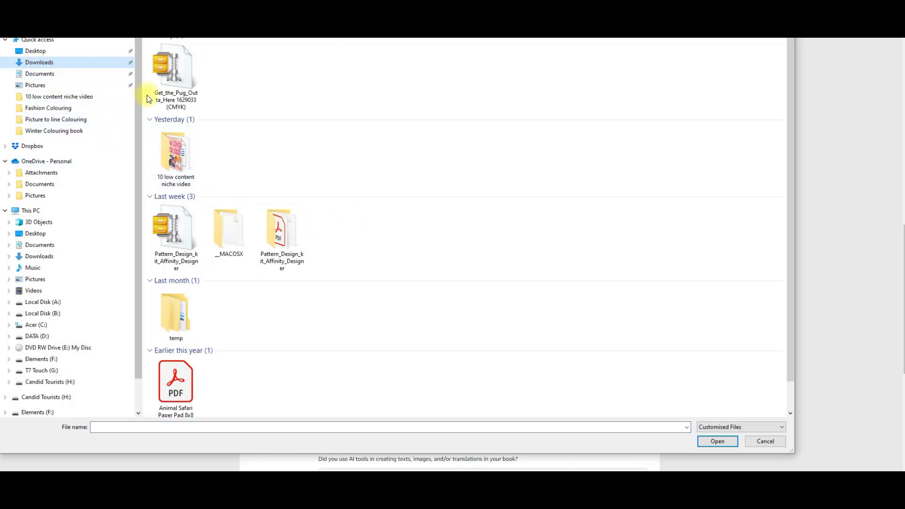
pyautogui.click(183, 69)
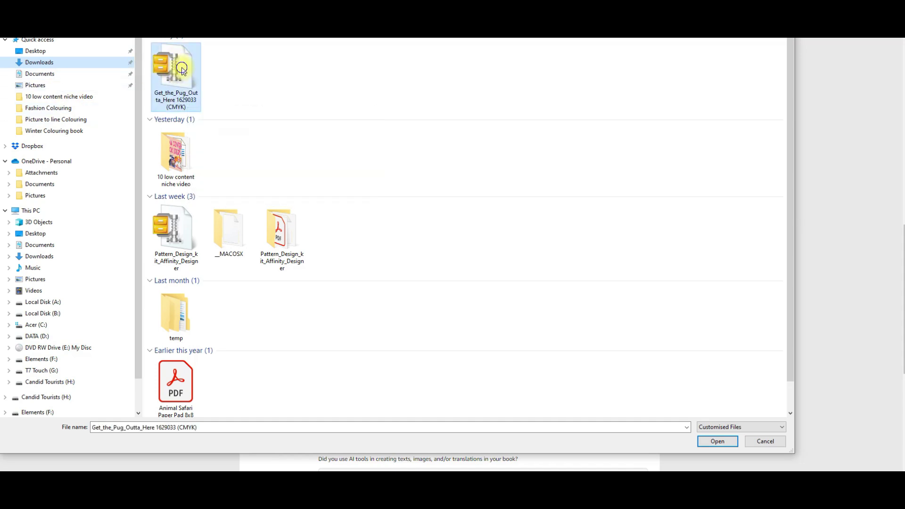
pyautogui.rightClick(182, 67)
pyautogui.moveTo(237, 157)
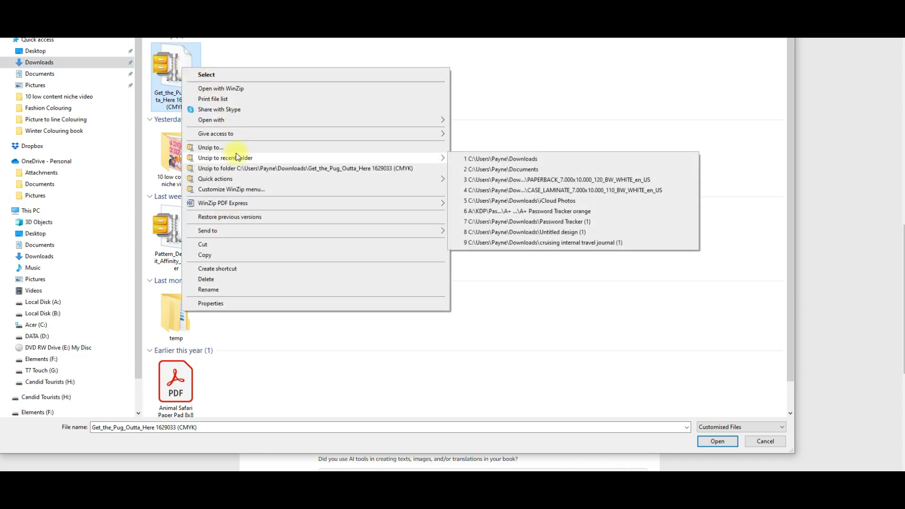
pyautogui.click(486, 159)
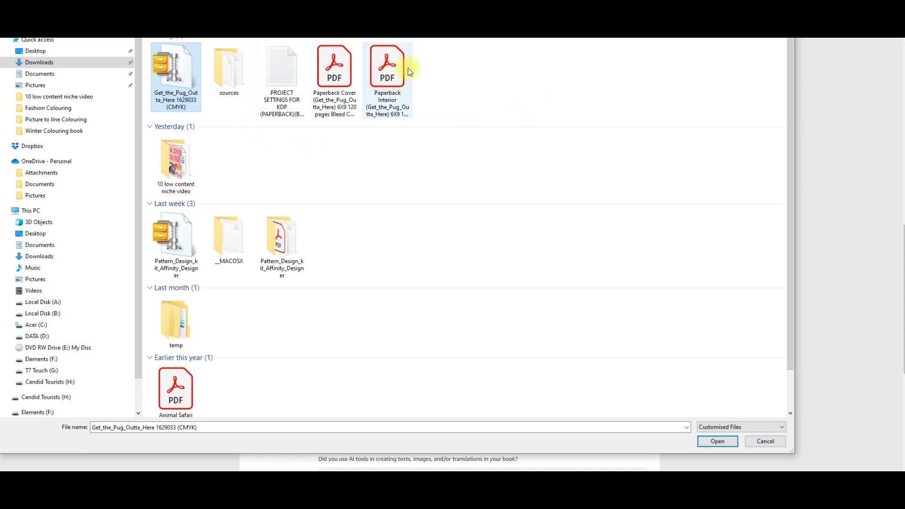
pyautogui.click(386, 80)
pyautogui.click(716, 440)
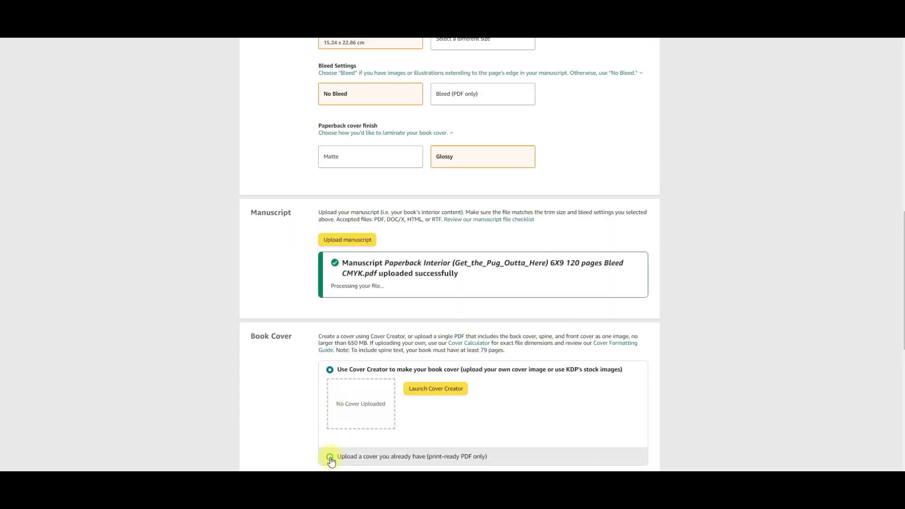
# Step: Choose to upload an existing print-ready cover and upload the Paperback Cover (Get_the_Pug_Outta_Here) PDF
pyautogui.click(329, 457)
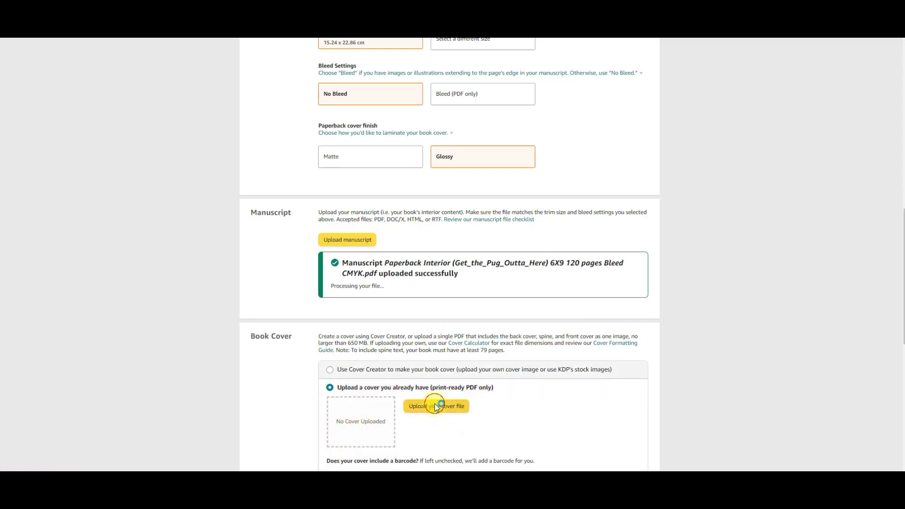
pyautogui.click(435, 405)
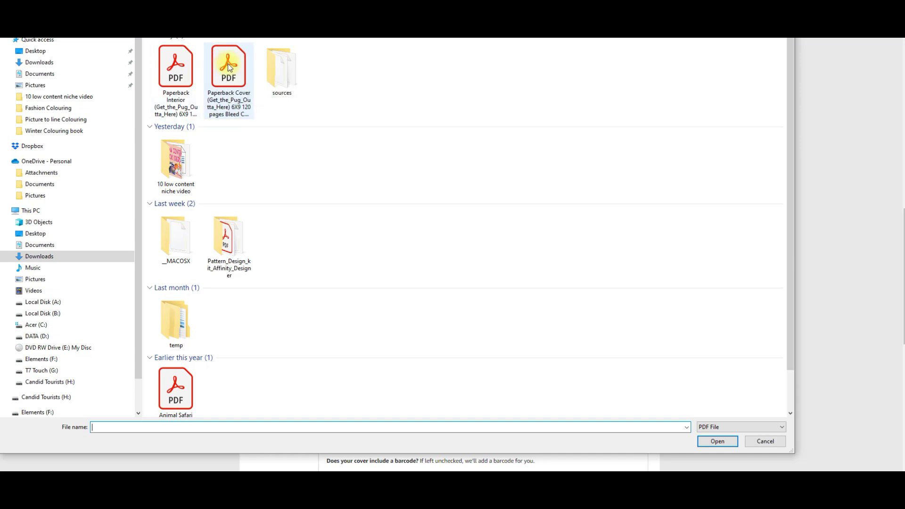
pyautogui.click(229, 68)
pyautogui.click(717, 442)
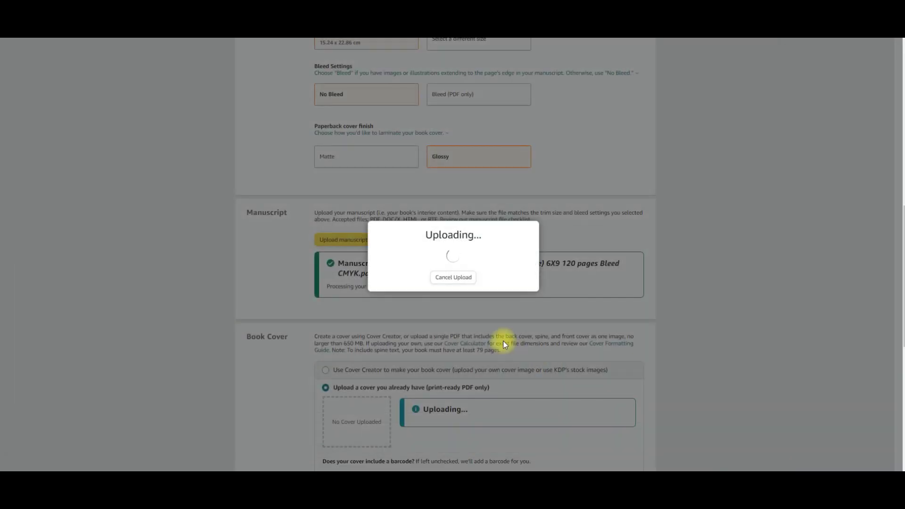
# Step: Declare AI-generated content, with Texts set to None and Images to one or a few AI-generated images, with minimal or no editing
pyautogui.scroll(-7, 705, 314)
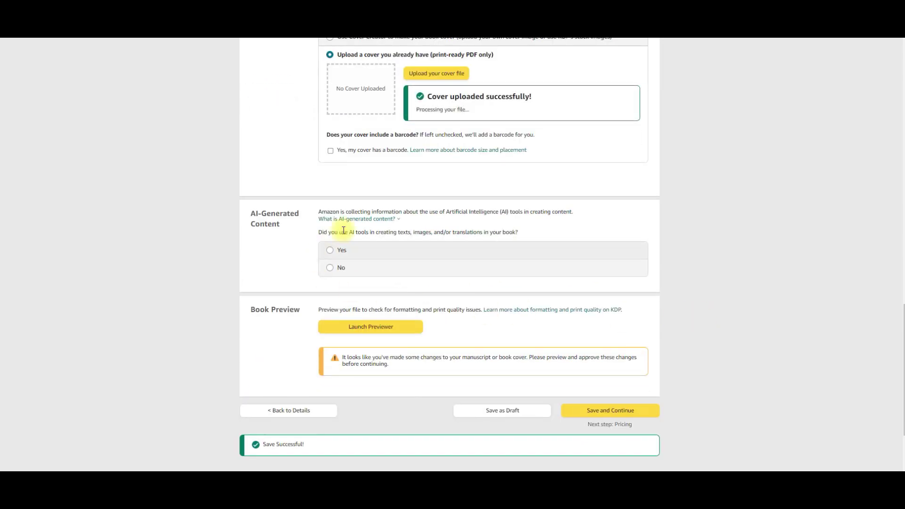
pyautogui.click(331, 249)
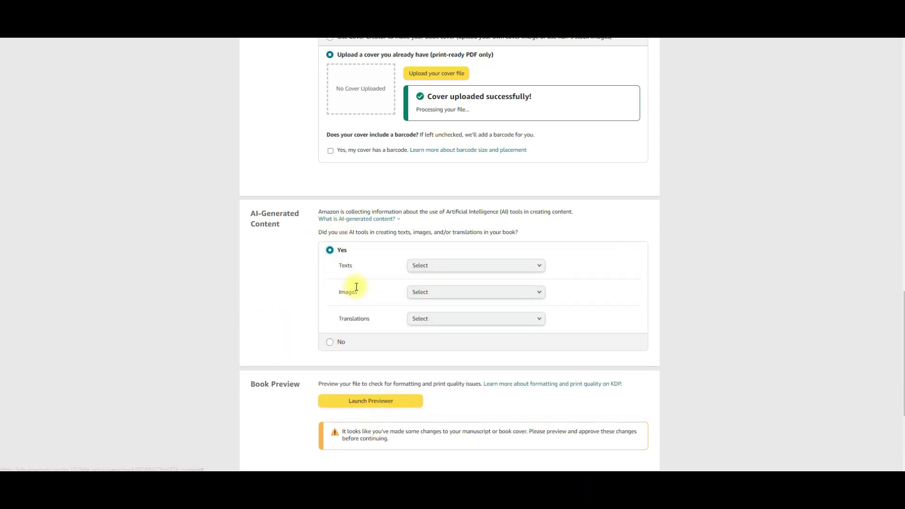
pyautogui.click(455, 271)
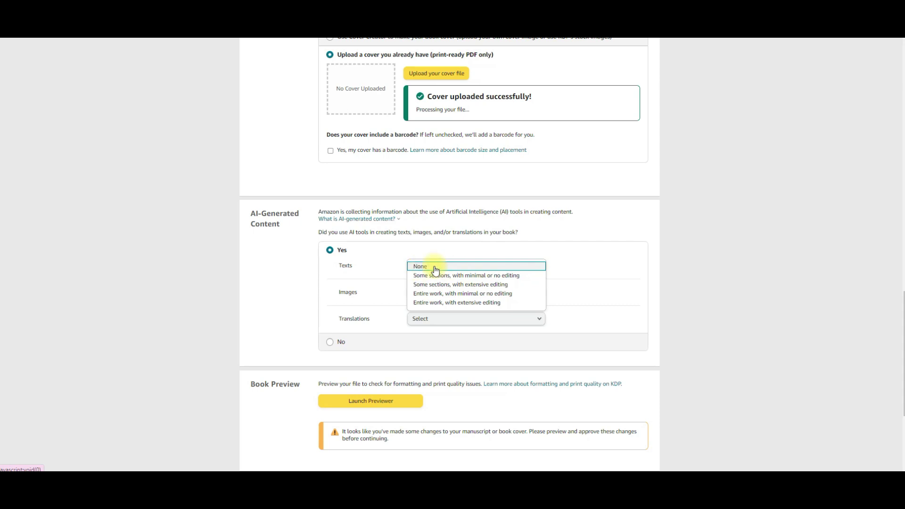
pyautogui.click(420, 267)
pyautogui.click(439, 295)
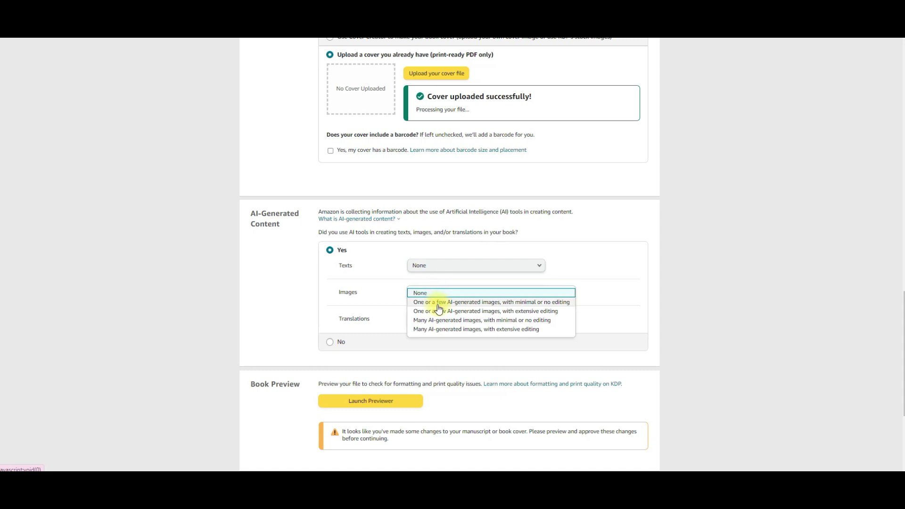
pyautogui.click(437, 304)
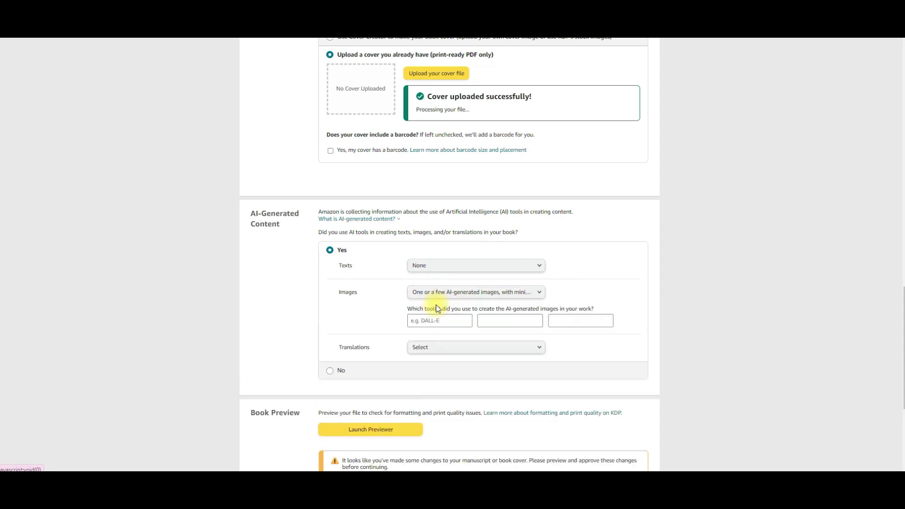
# Step: Name midjourney as the AI image tool used and set Translations to None
pyautogui.click(432, 321)
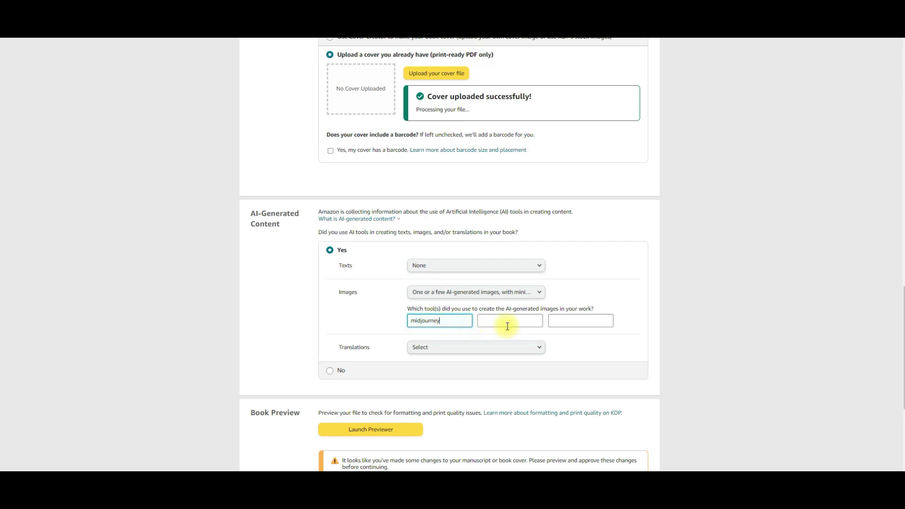
pyautogui.click(453, 351)
pyautogui.click(431, 348)
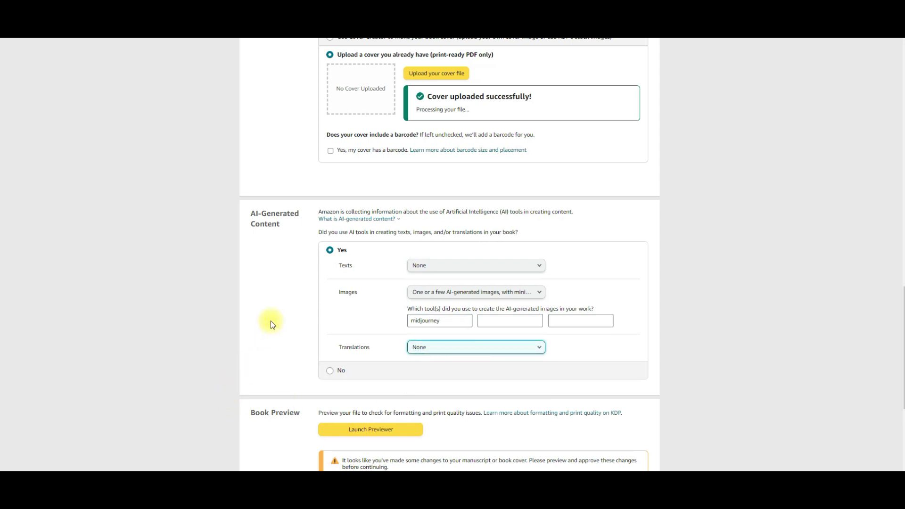
# Step: Launch the print previewer for the uploaded manuscript and cover
pyautogui.scroll(-3, 270, 321)
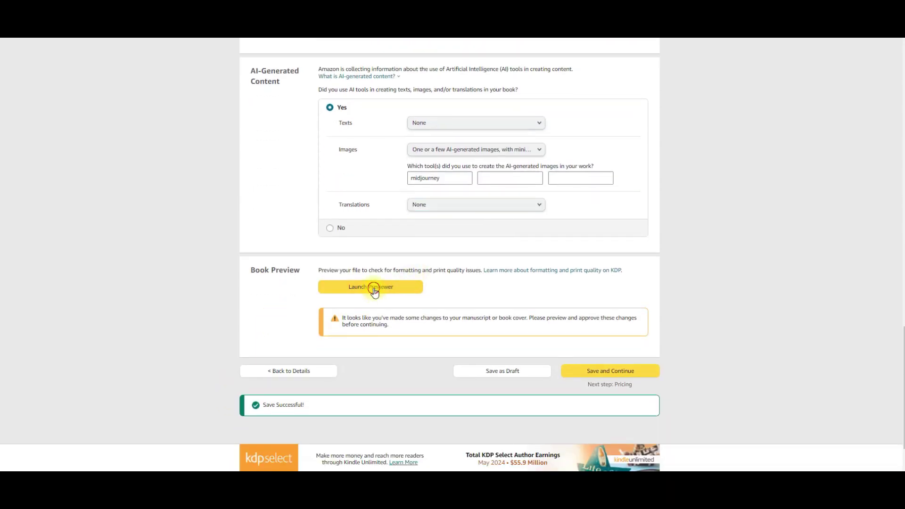
pyautogui.click(372, 289)
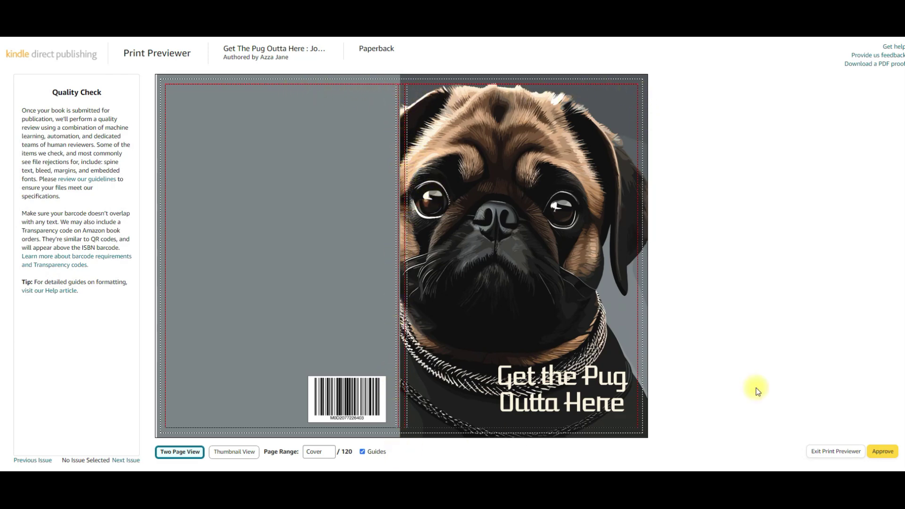
# Step: Page through the two-page print preview from the cover to pages 8-9, checking the lined paw-print interior against the margin guides
pyautogui.click(636, 232)
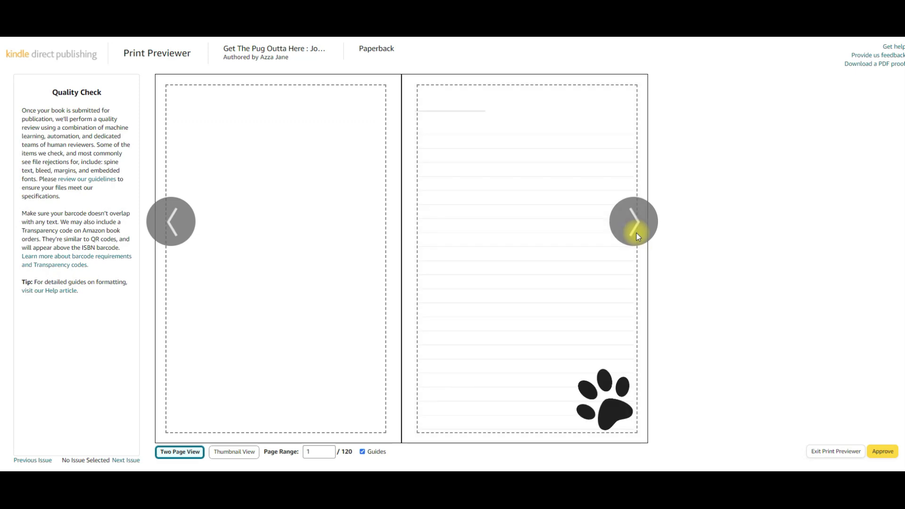
pyautogui.click(636, 232)
pyautogui.click(637, 233)
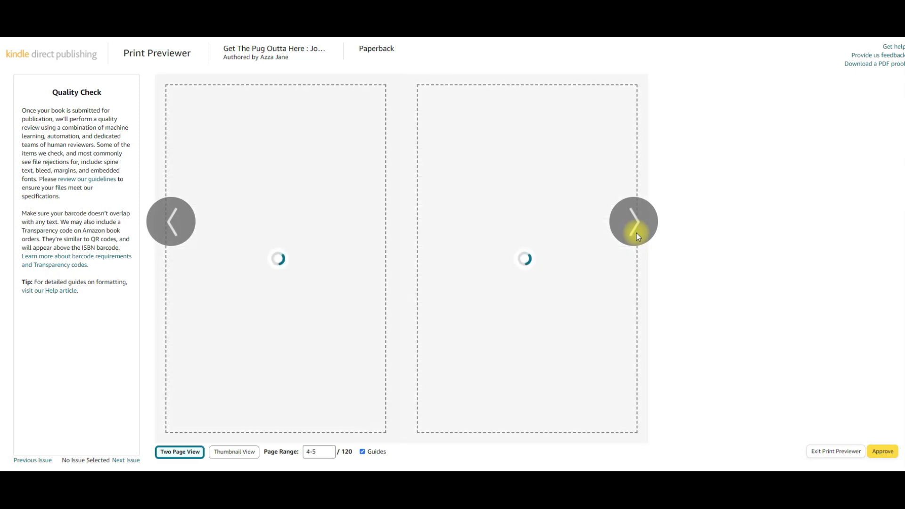
pyautogui.click(637, 232)
pyautogui.click(636, 232)
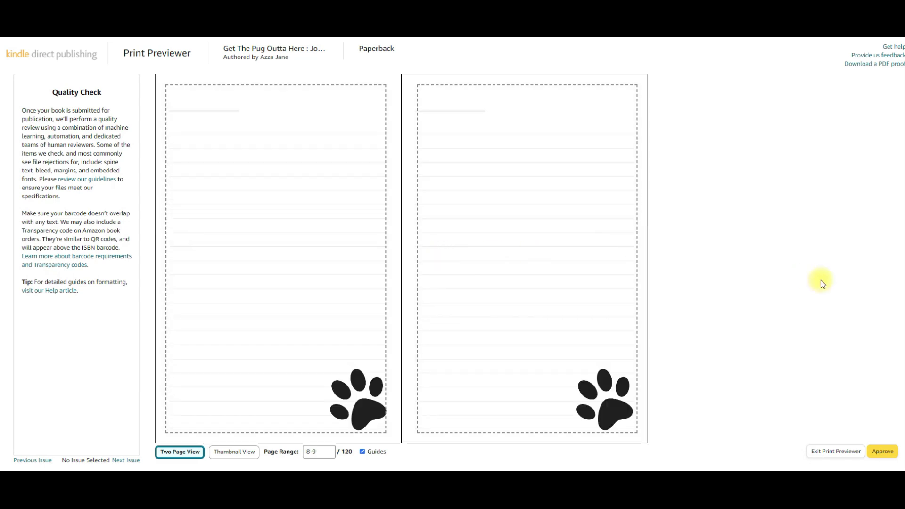
# Step: Approve the print preview, then save the Paperback Content and continue to Paperback Rights & Pricing
pyautogui.click(889, 454)
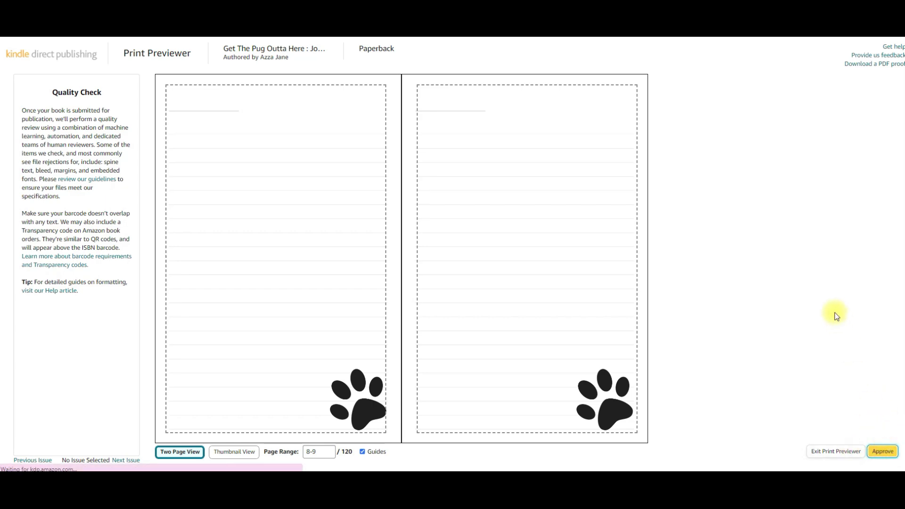
pyautogui.scroll(-10, 751, 298)
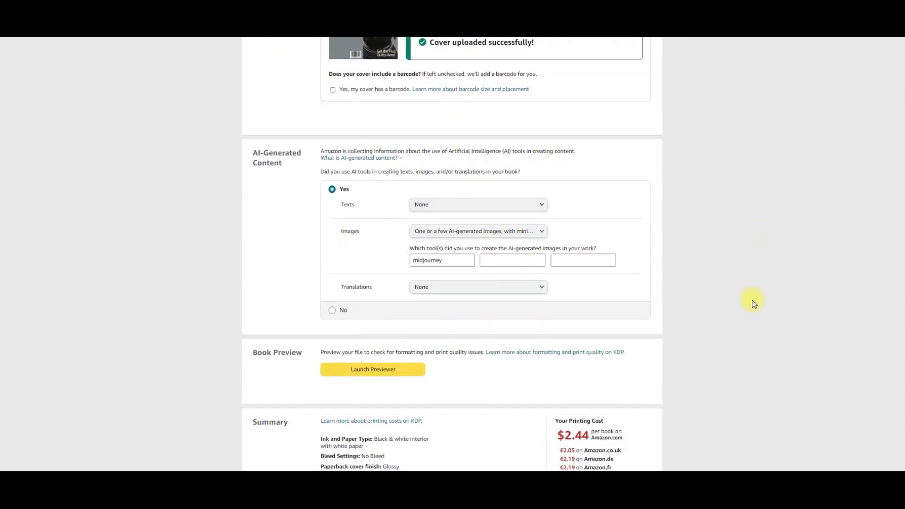
pyautogui.scroll(-5, 752, 303)
pyautogui.click(627, 405)
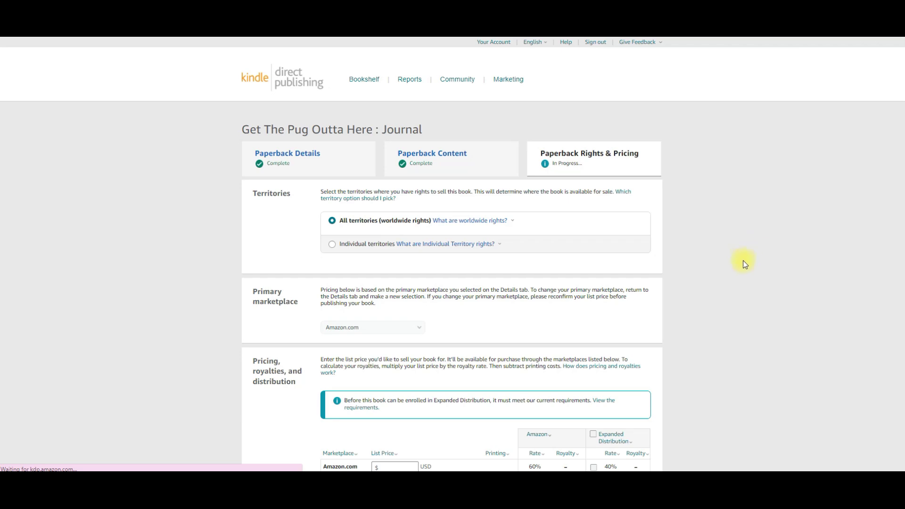
# Step: Set the Amazon.com list price of the paperback to 5.99 USD
pyautogui.scroll(-4, 743, 262)
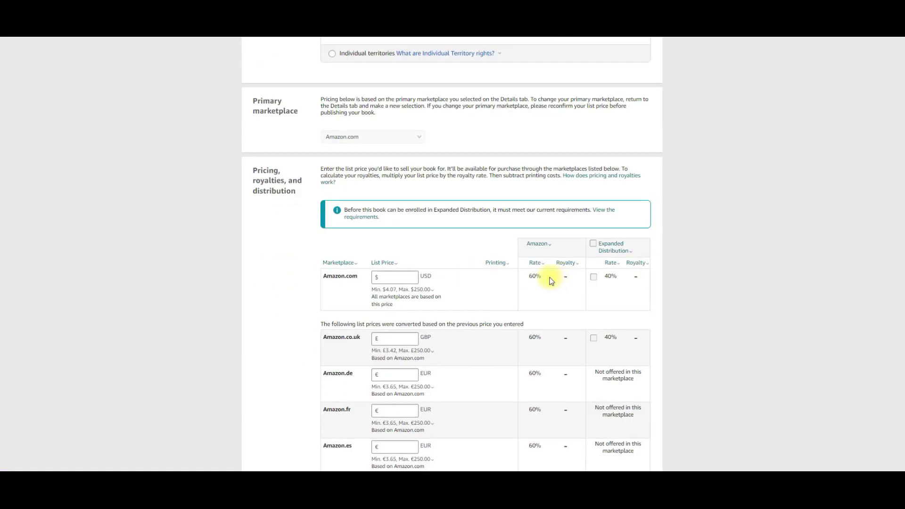
pyautogui.click(377, 289)
pyautogui.scroll(-3, 358, 263)
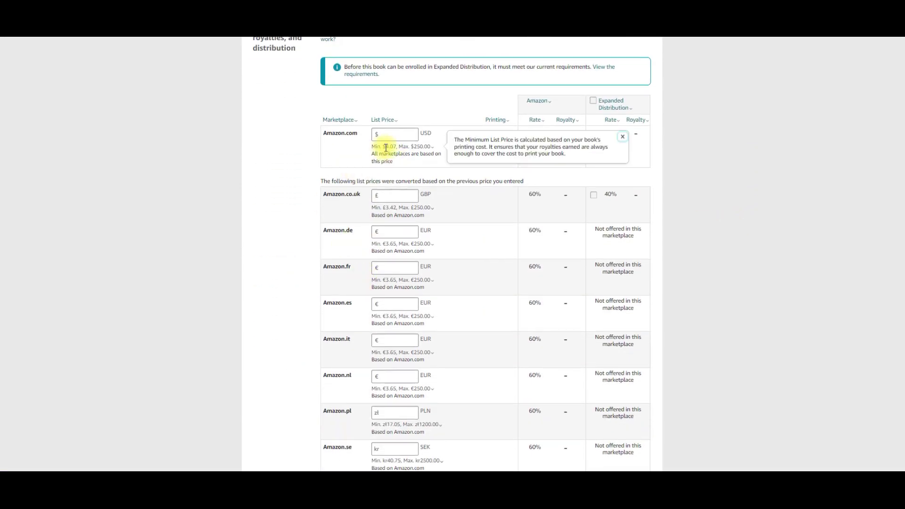
pyautogui.click(406, 134)
pyautogui.click(414, 134)
pyautogui.write('5.99')
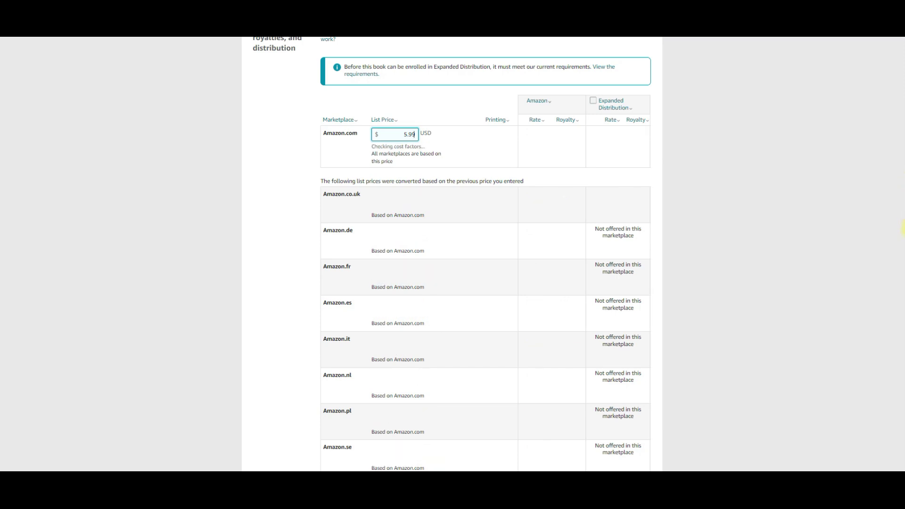